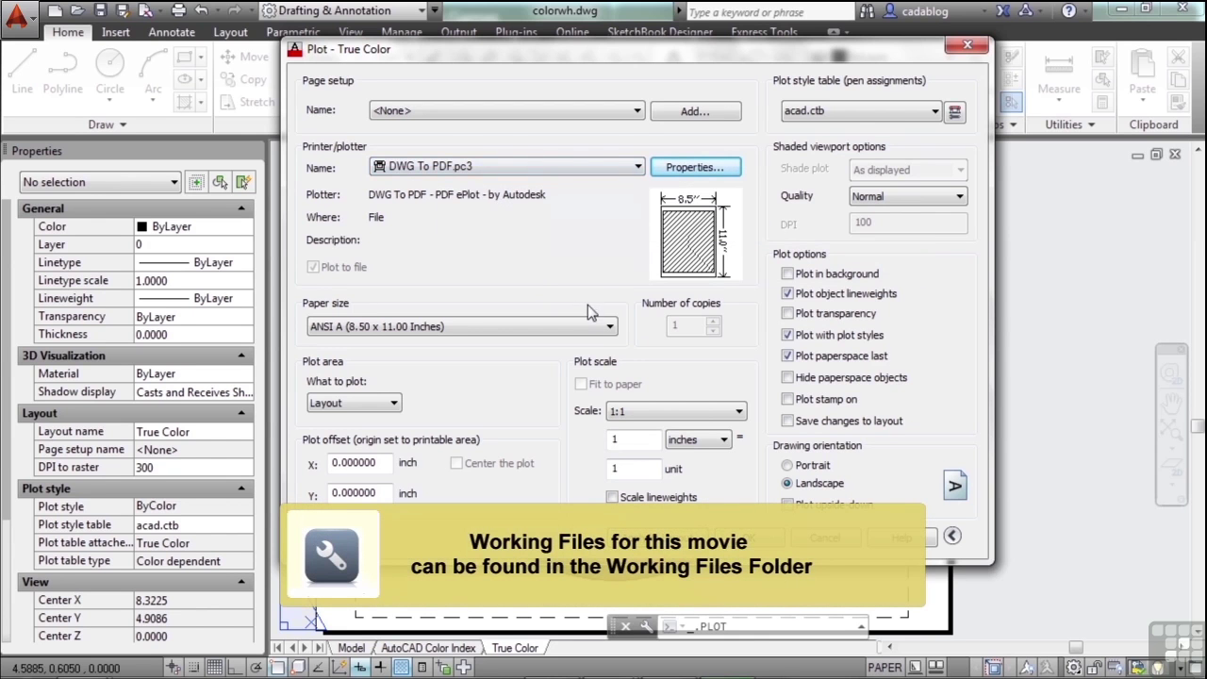
# - Browse the paper size list, keeping ANSI A as the paper size
pyautogui.click(610, 327)
pyautogui.moveTo(613, 264); pyautogui.dragTo(608, 326)
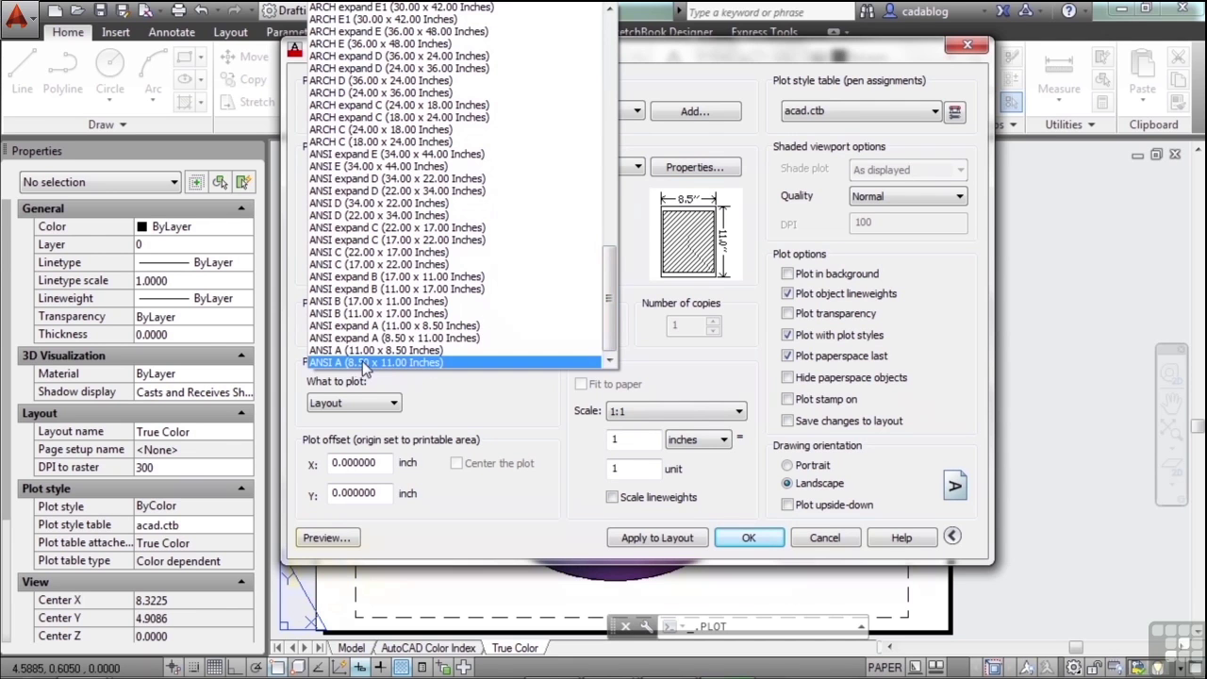
pyautogui.scroll(2, 387, 171)
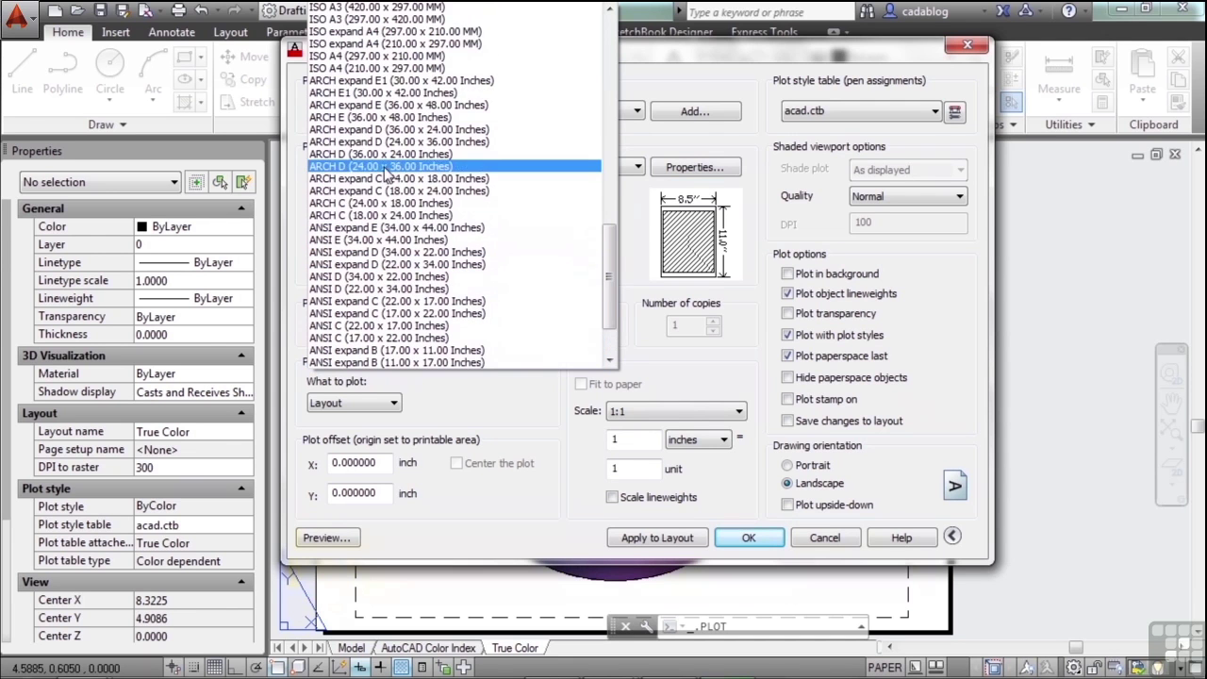
pyautogui.scroll(6, 387, 189)
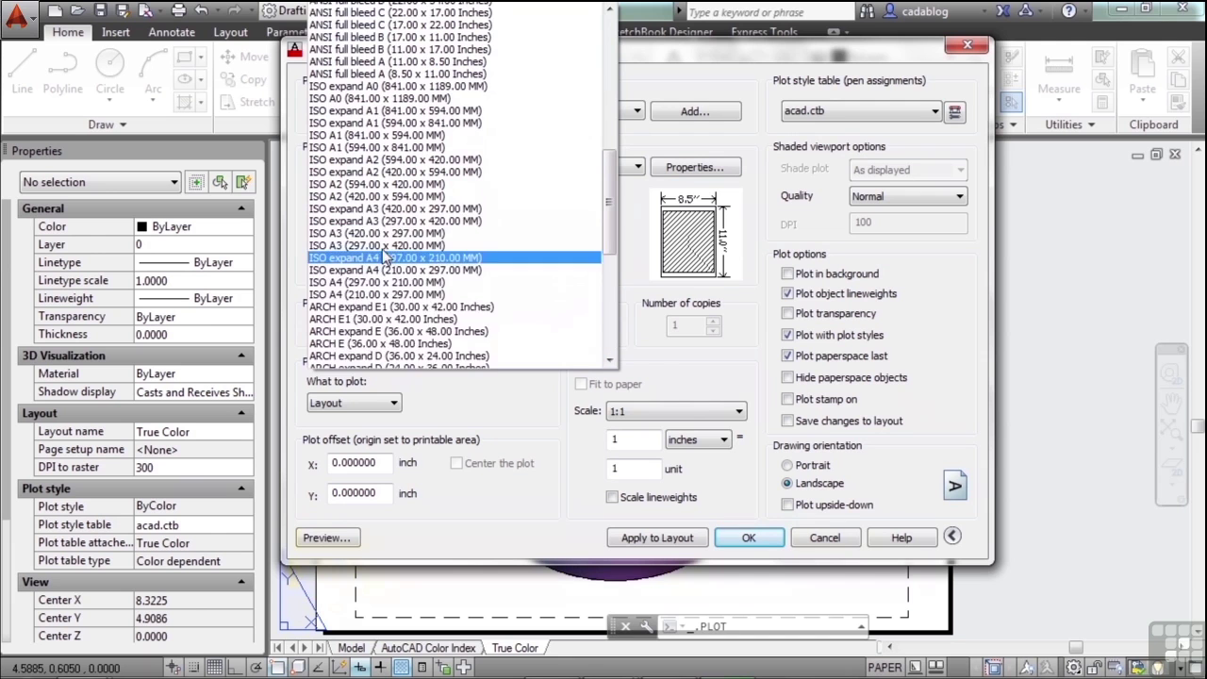
pyautogui.scroll(1, 385, 261)
pyautogui.scroll(9, 382, 267)
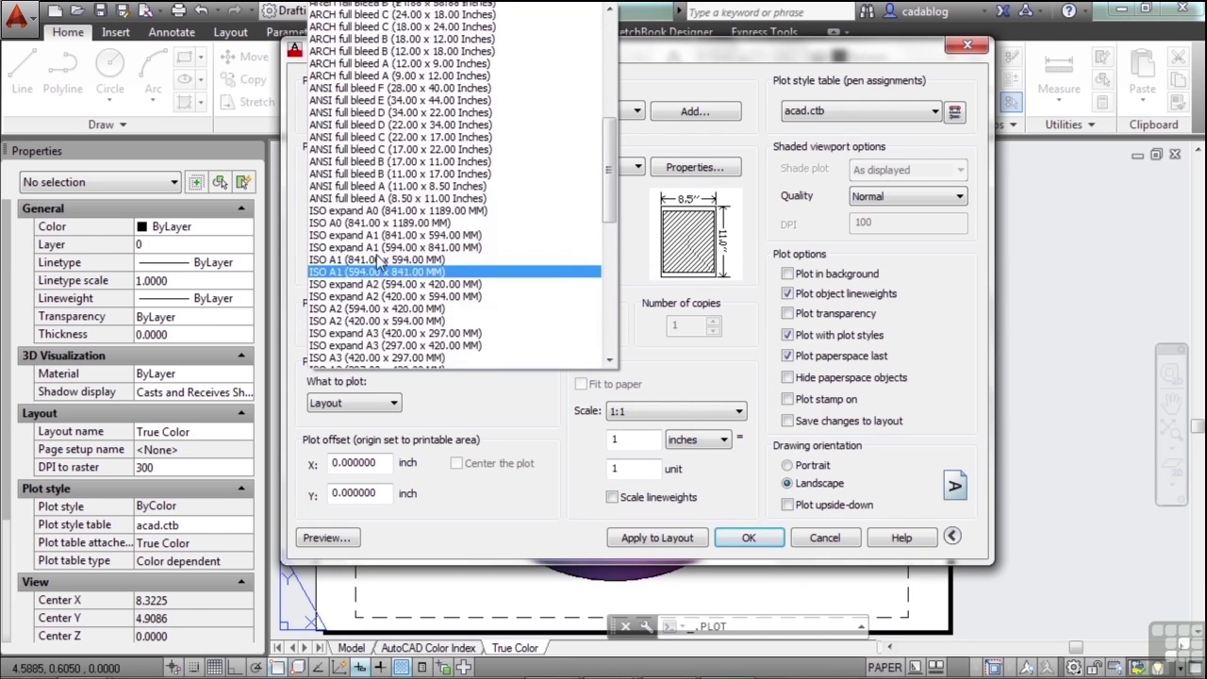
pyautogui.scroll(-1, 397, 274)
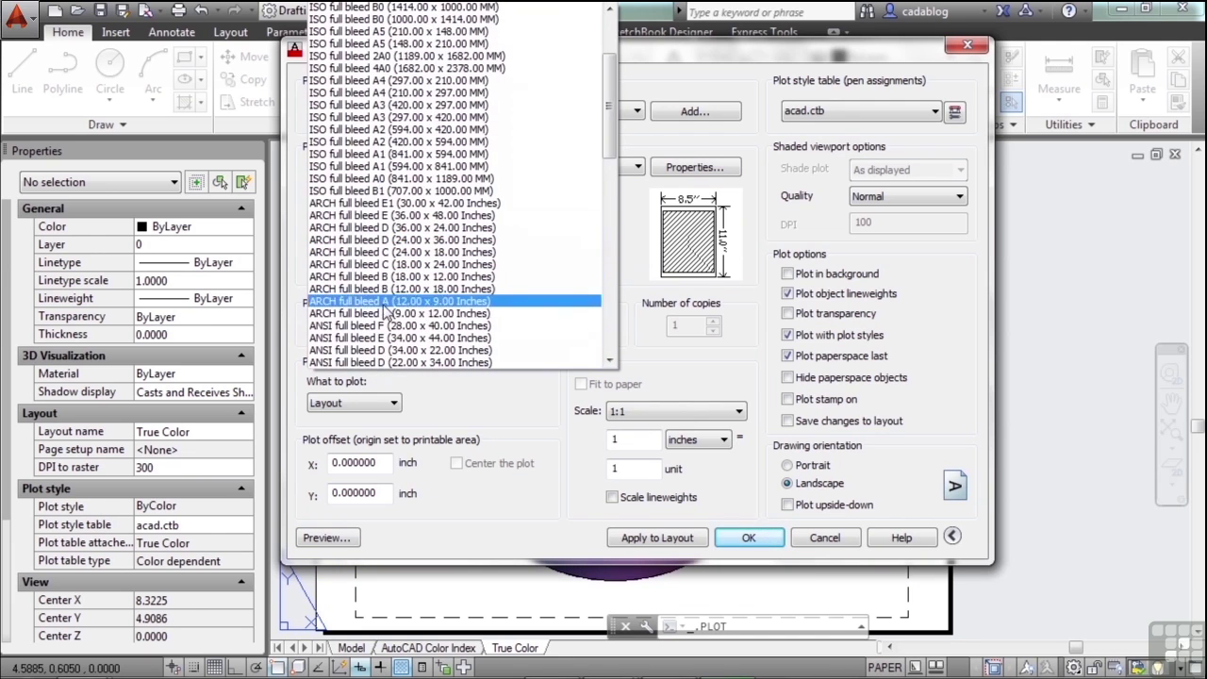
pyautogui.scroll(4, 382, 252)
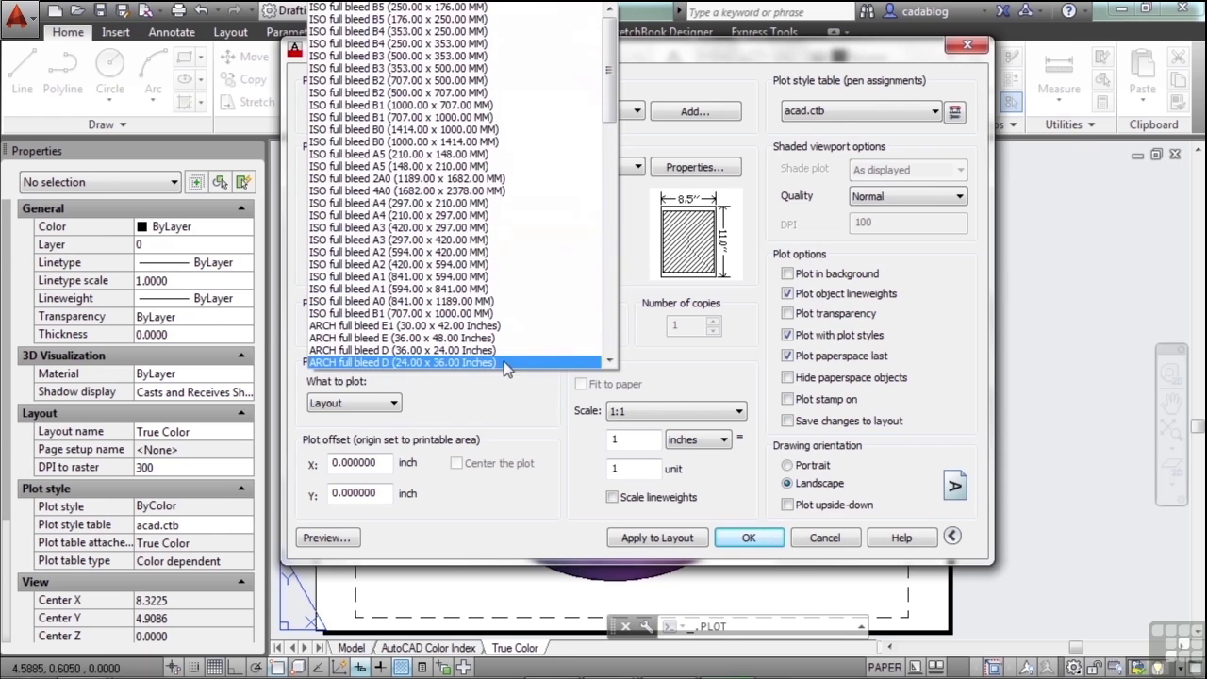
pyautogui.click(509, 395)
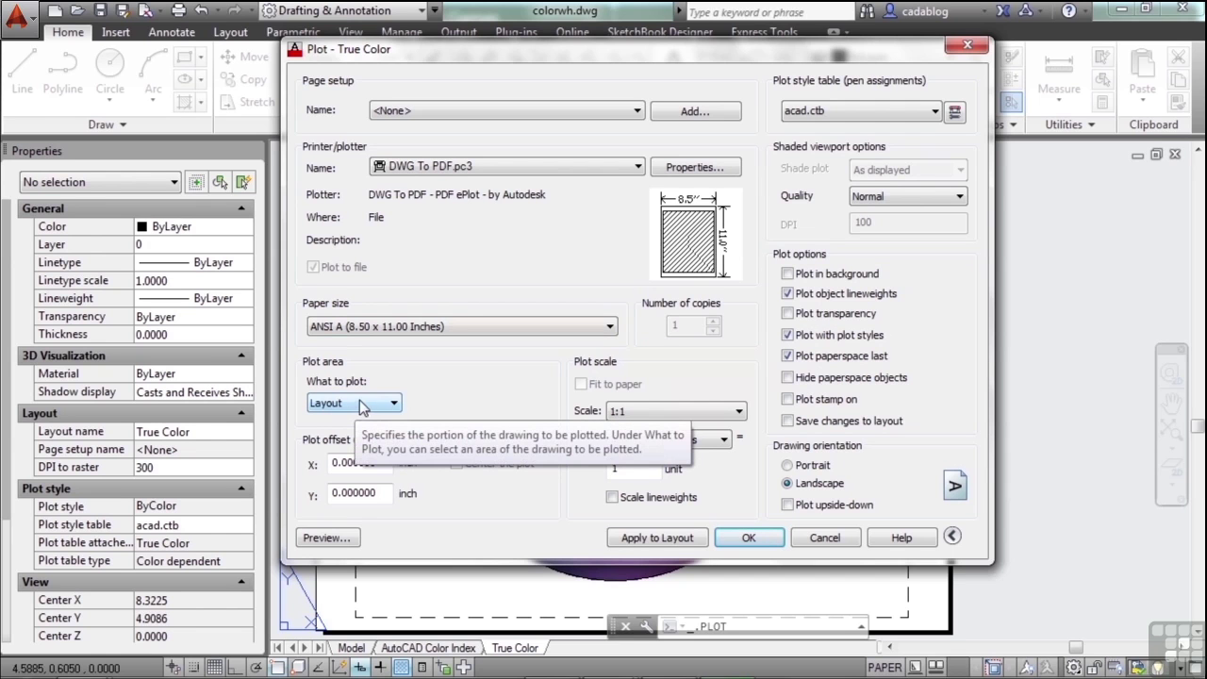
# - Try Extents and Layout as the plot area, moving the dialog aside to compare
pyautogui.click(395, 404)
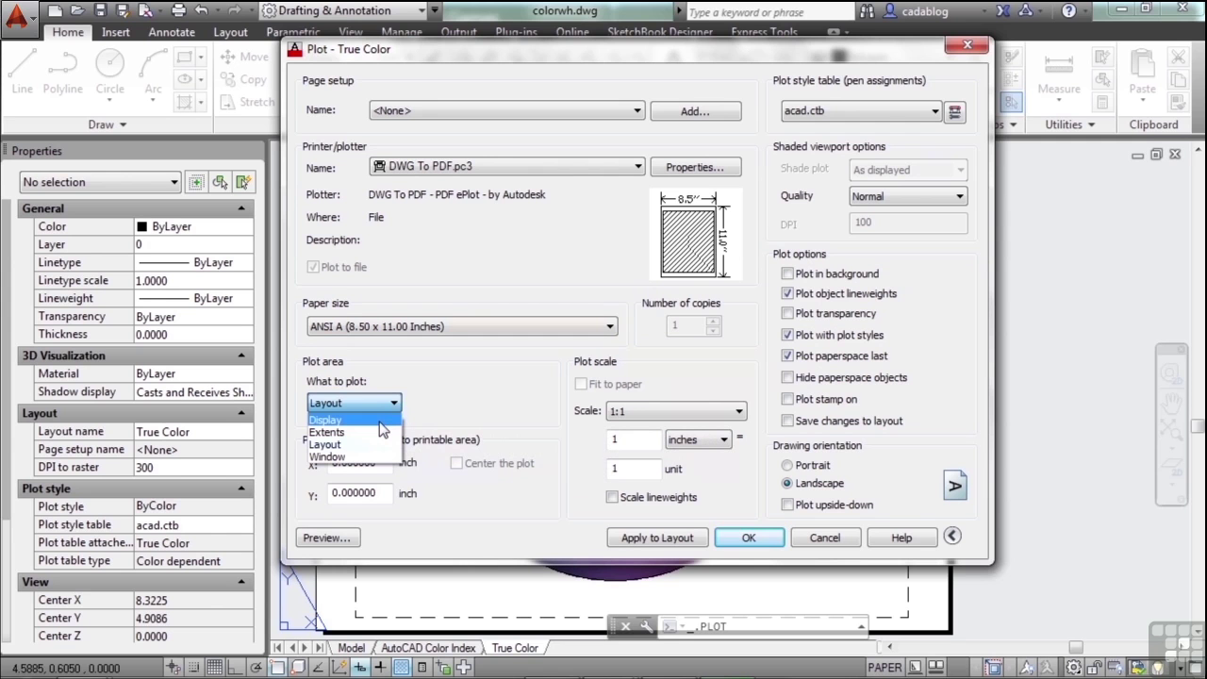
pyautogui.click(546, 59)
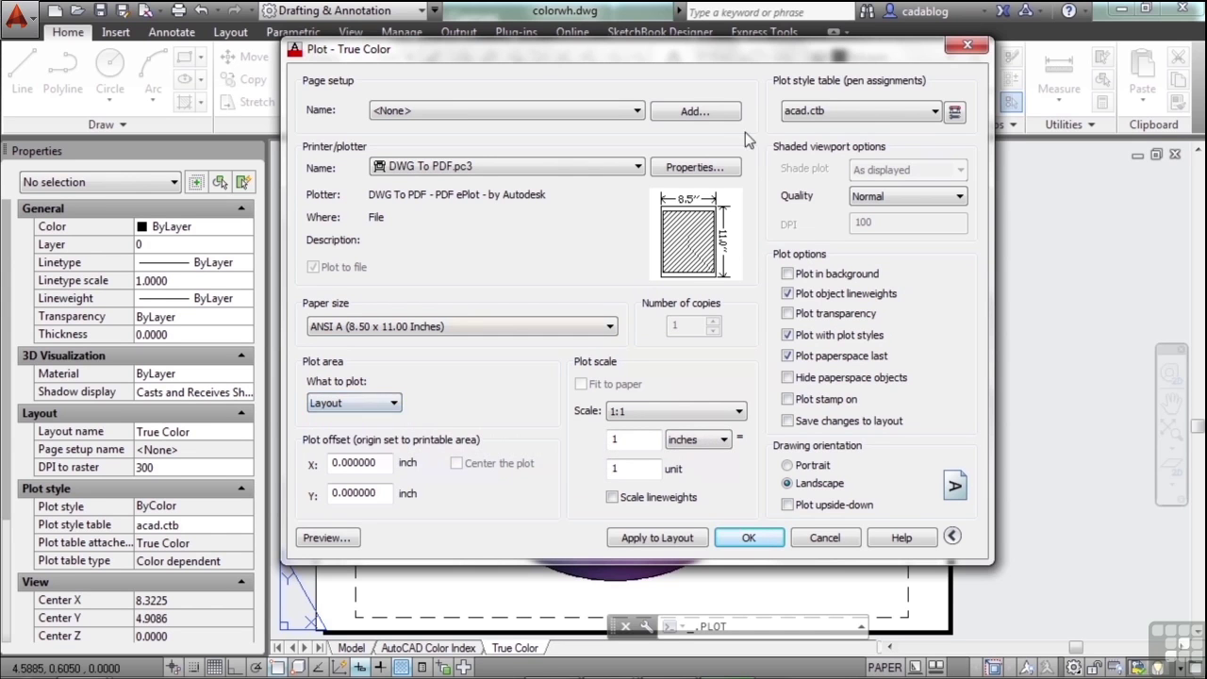
pyautogui.moveTo(731, 60)
pyautogui.mouseDown()
pyautogui.moveTo(1203, 259)
pyautogui.moveTo(1060, 267)
pyautogui.moveTo(135, 189)
pyautogui.moveTo(98, 229)
pyautogui.moveTo(426, 76)
pyautogui.moveTo(725, 70)
pyautogui.mouseUp()
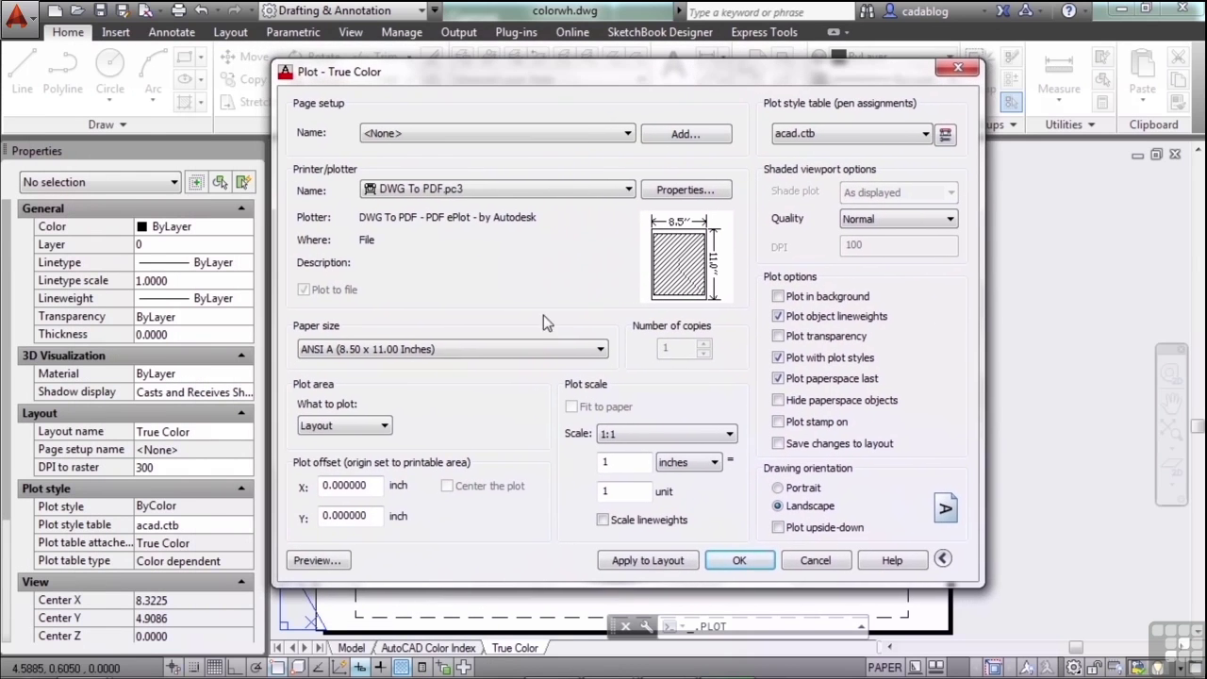
pyautogui.click(384, 428)
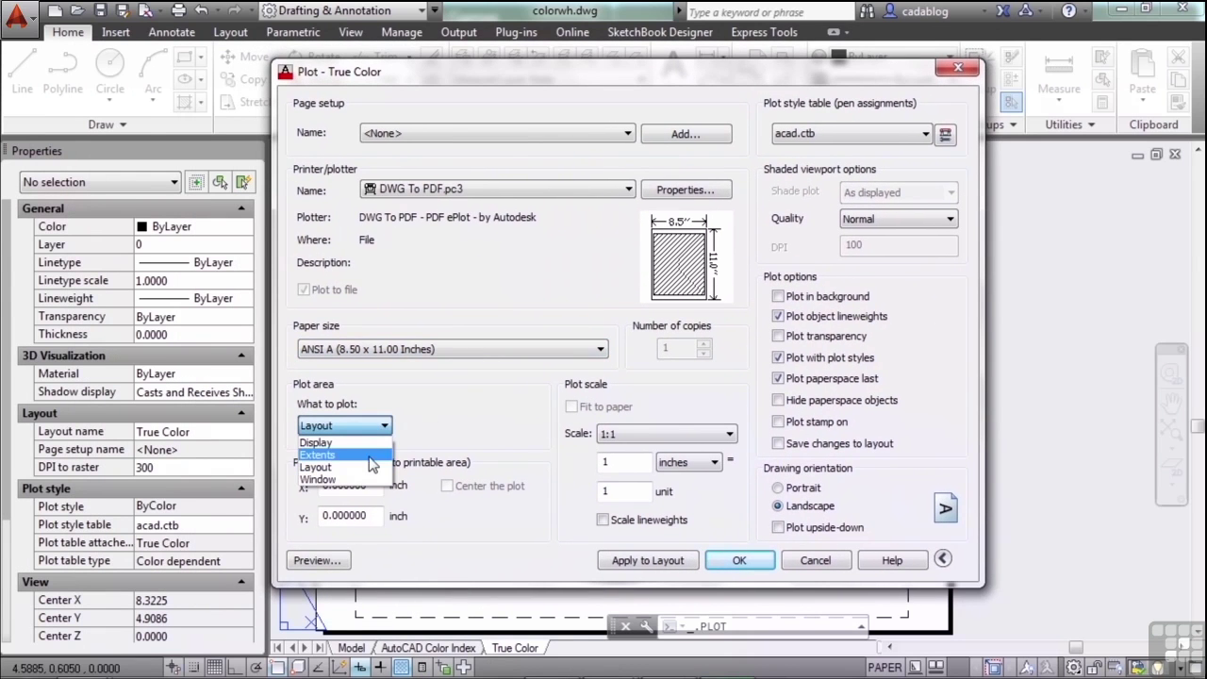
pyautogui.click(318, 455)
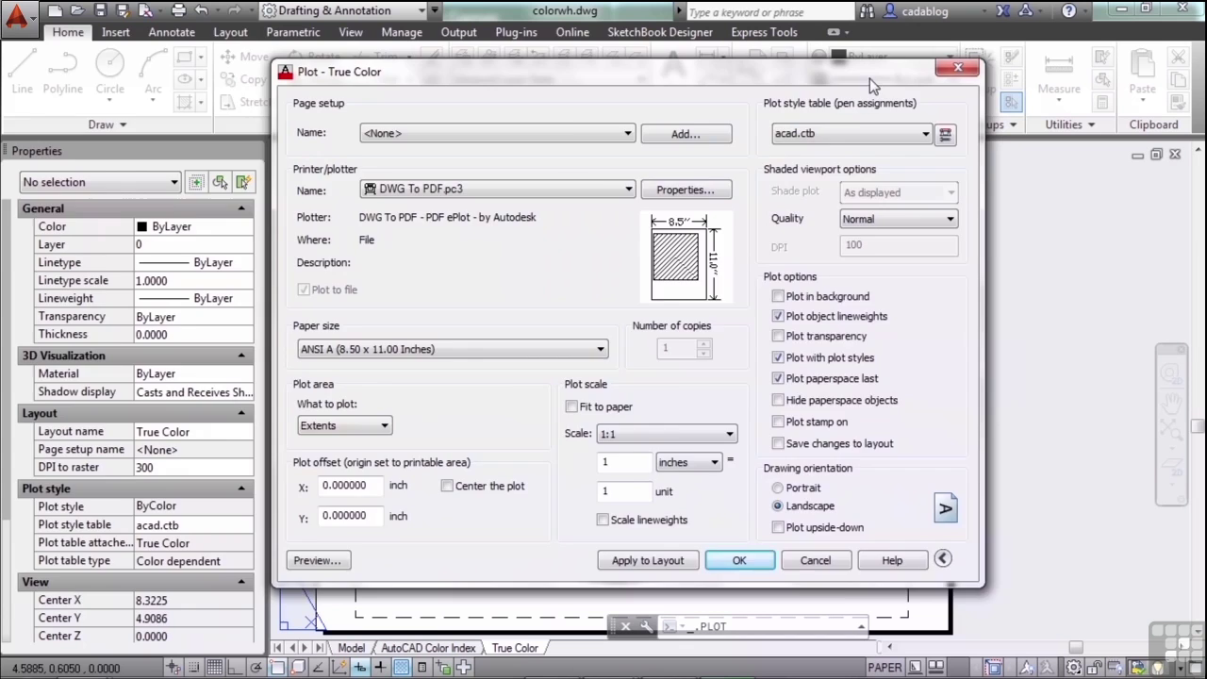
pyautogui.moveTo(872, 81)
pyautogui.mouseDown()
pyautogui.moveTo(189, 93)
pyautogui.moveTo(106, 106)
pyautogui.moveTo(642, 85)
pyautogui.moveTo(923, 91)
pyautogui.moveTo(907, 85)
pyautogui.mouseUp()
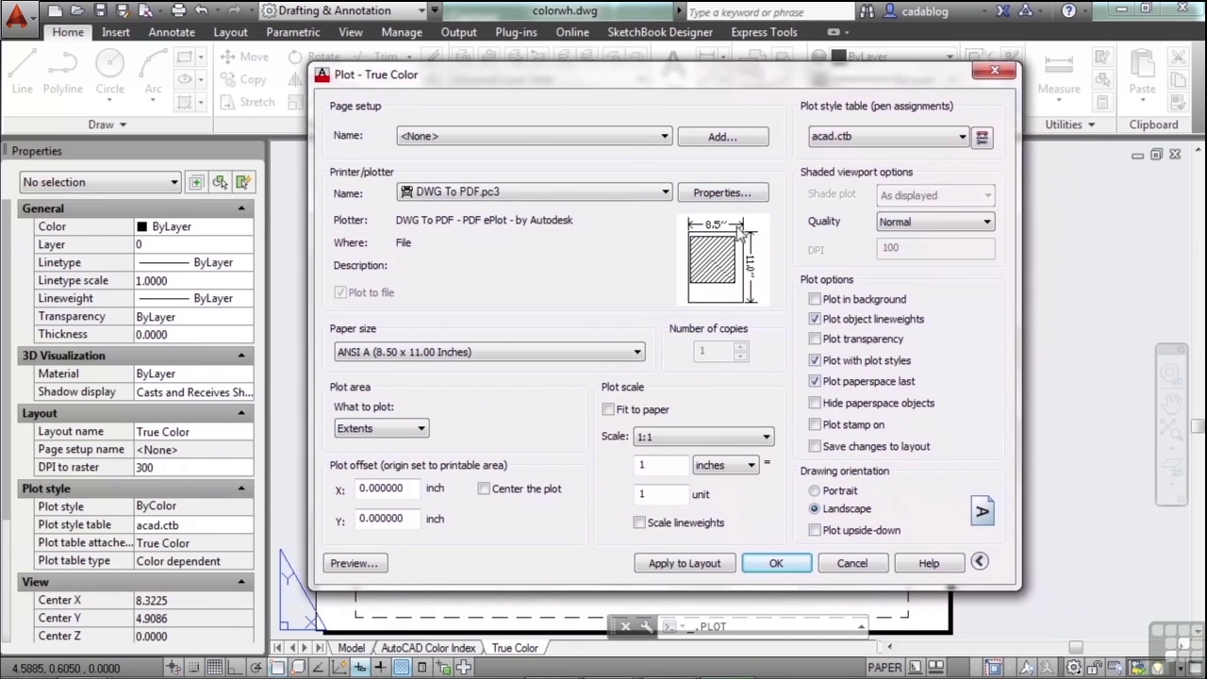
pyautogui.click(422, 430)
pyautogui.click(399, 480)
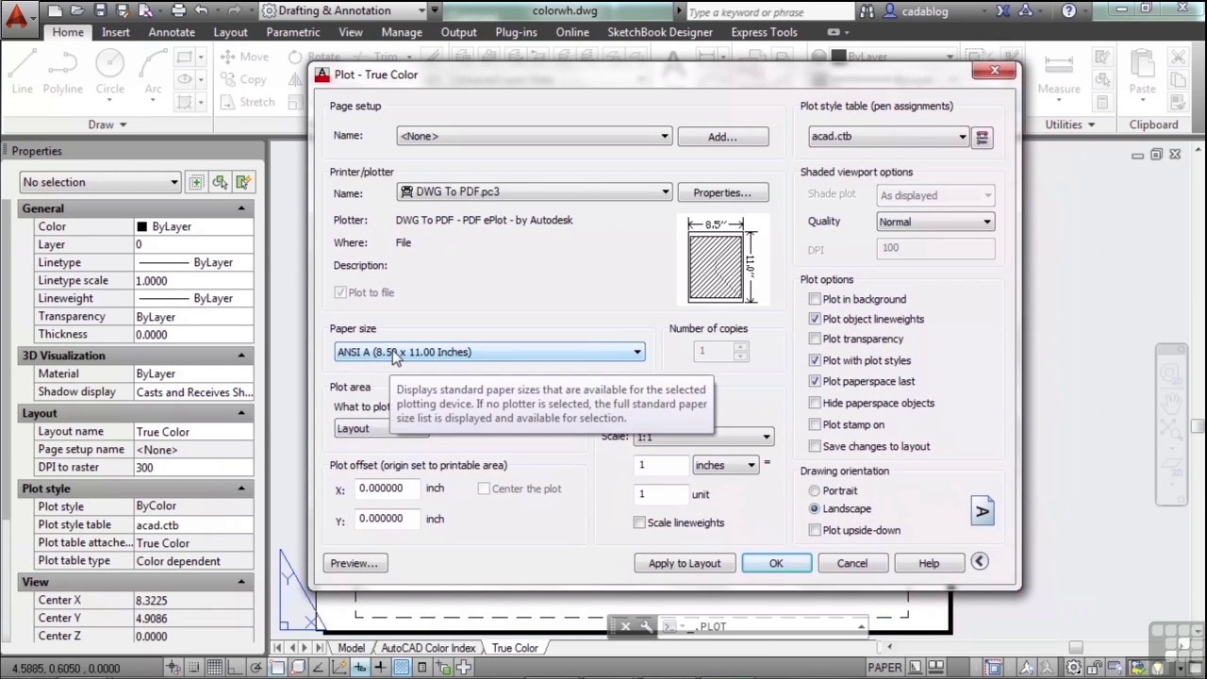
pyautogui.moveTo(938, 79)
pyautogui.mouseDown()
pyautogui.moveTo(430, 121)
pyautogui.moveTo(177, 120)
pyautogui.mouseUp()
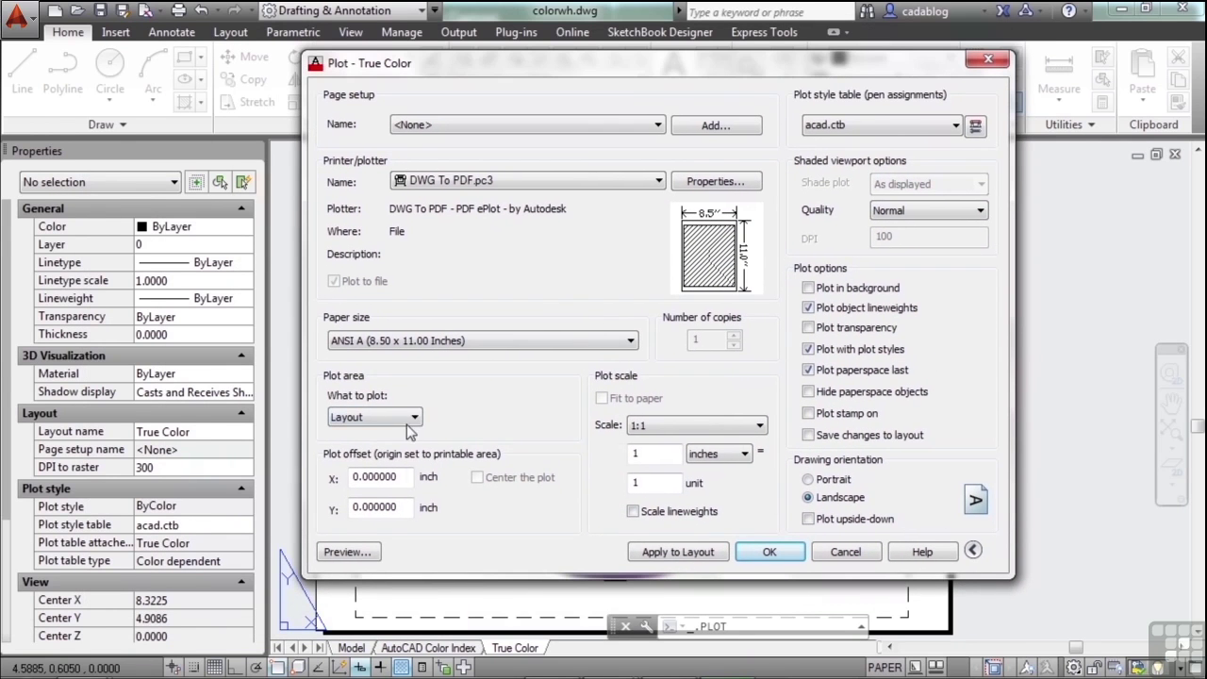
# - Window the Layers legend as the plot area and preview that windowed plot
pyautogui.click(408, 419)
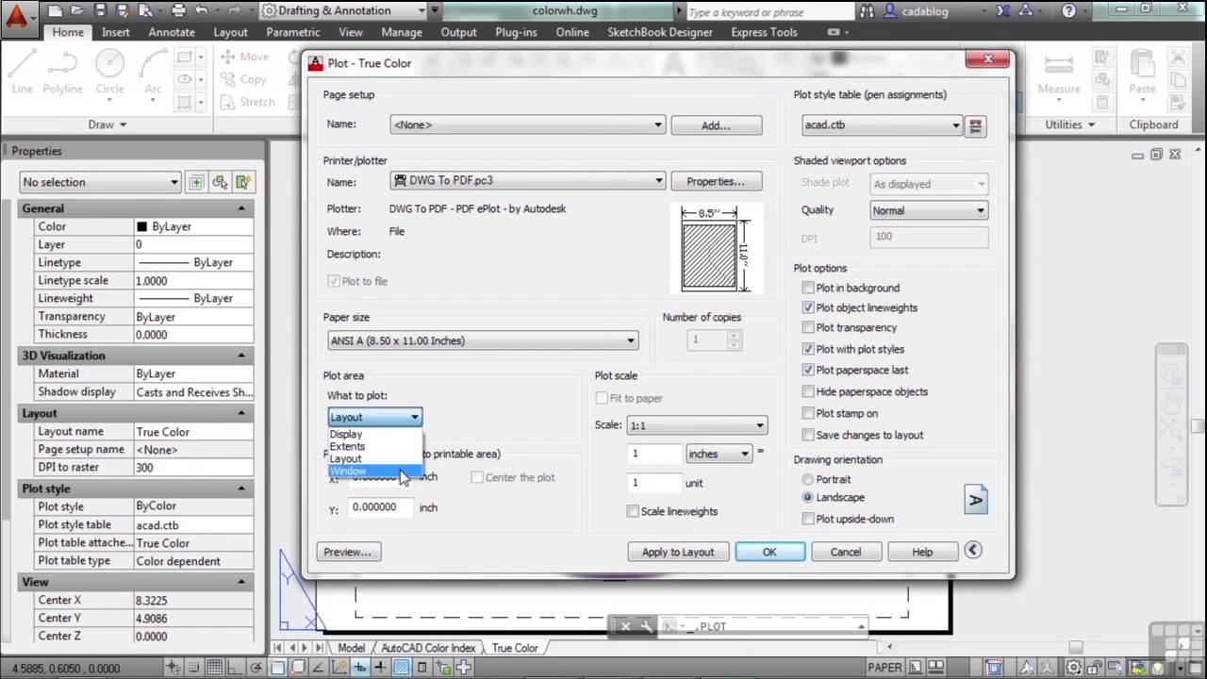
pyautogui.click(375, 472)
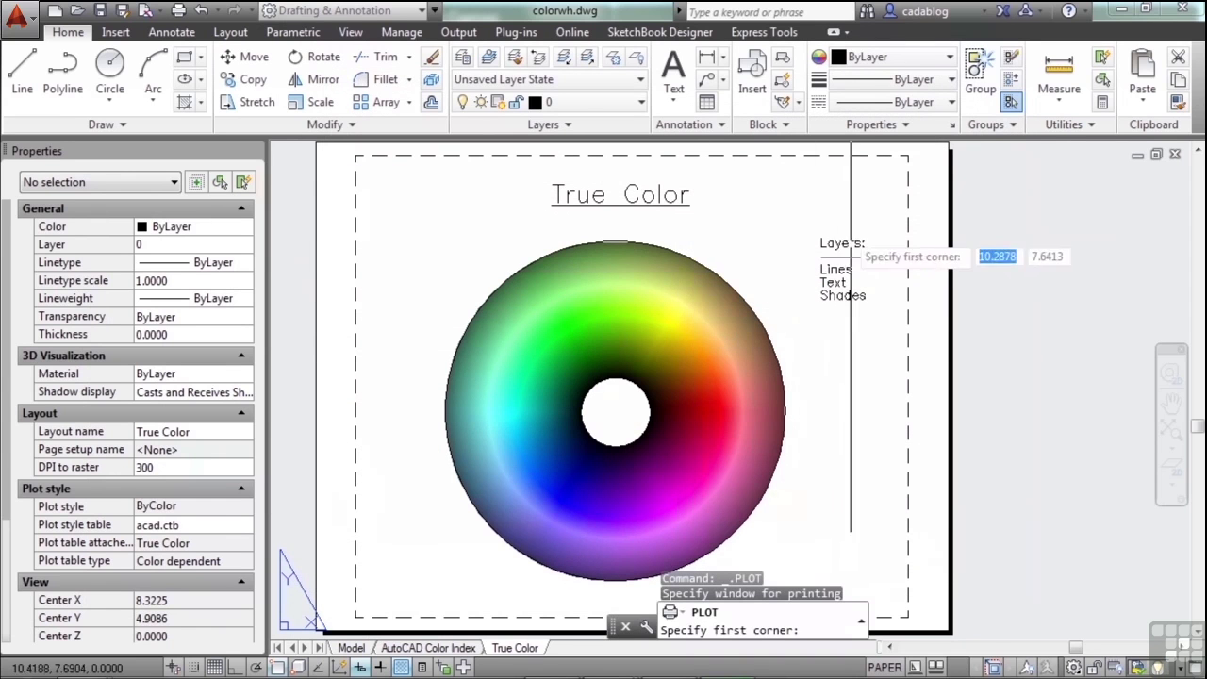
pyautogui.click(886, 228)
pyautogui.click(800, 315)
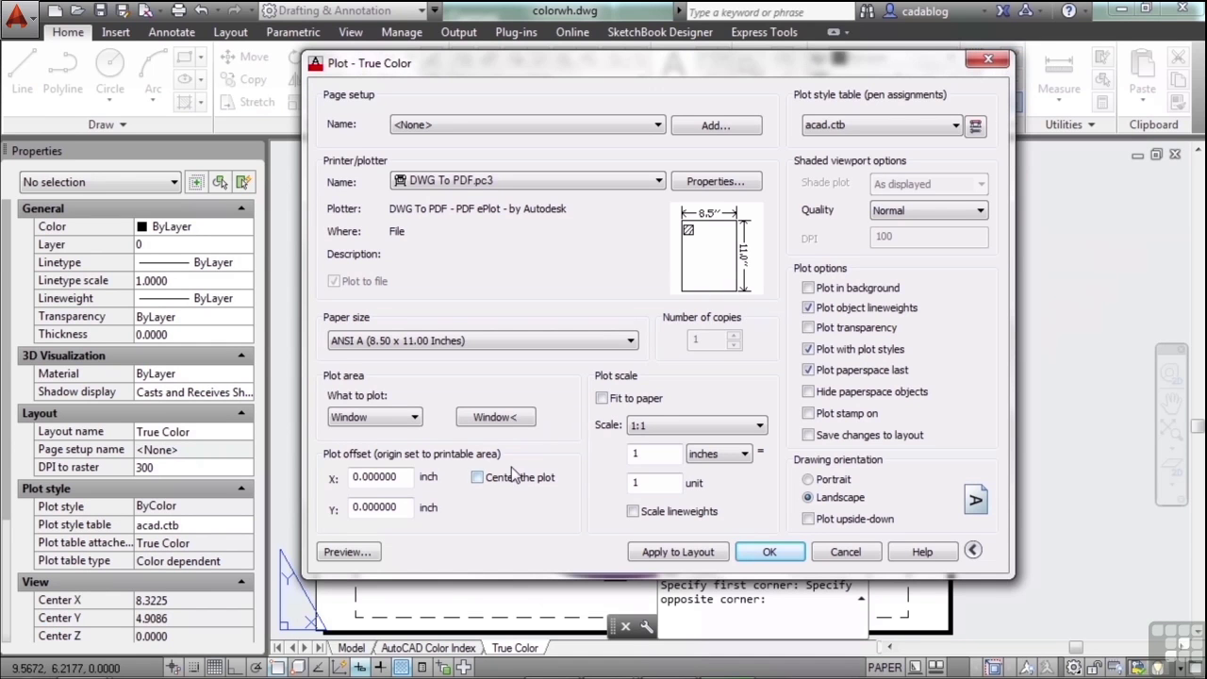
pyautogui.click(356, 556)
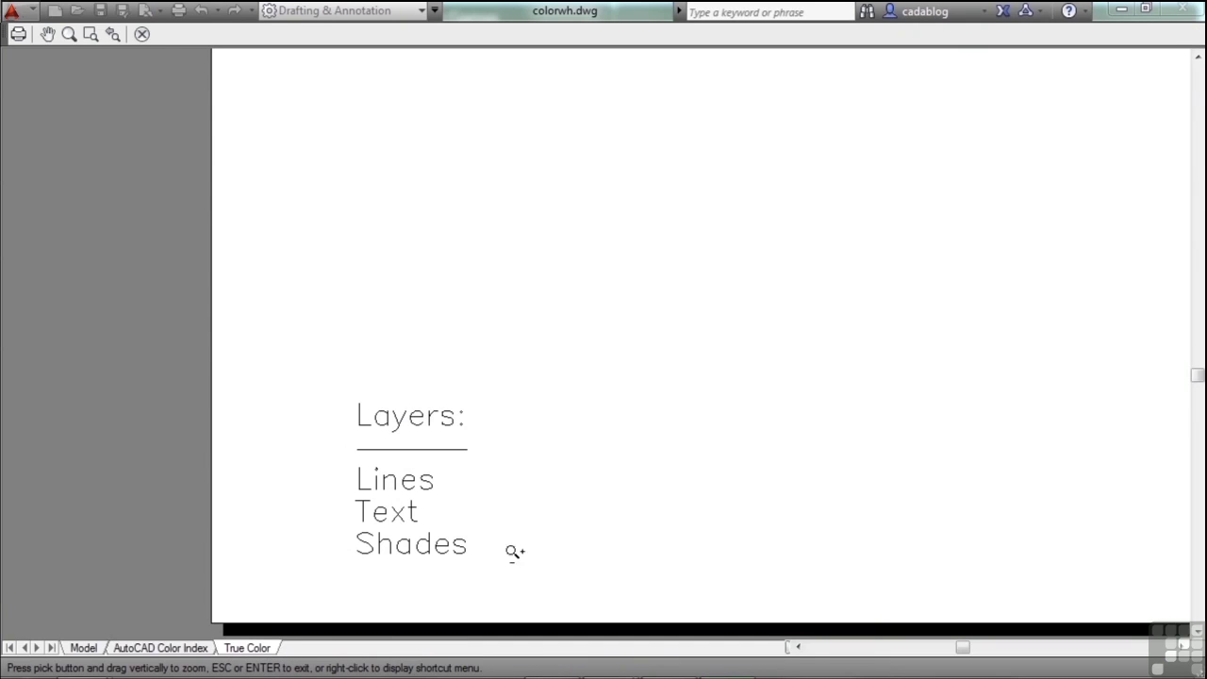
pyautogui.rightClick(475, 288)
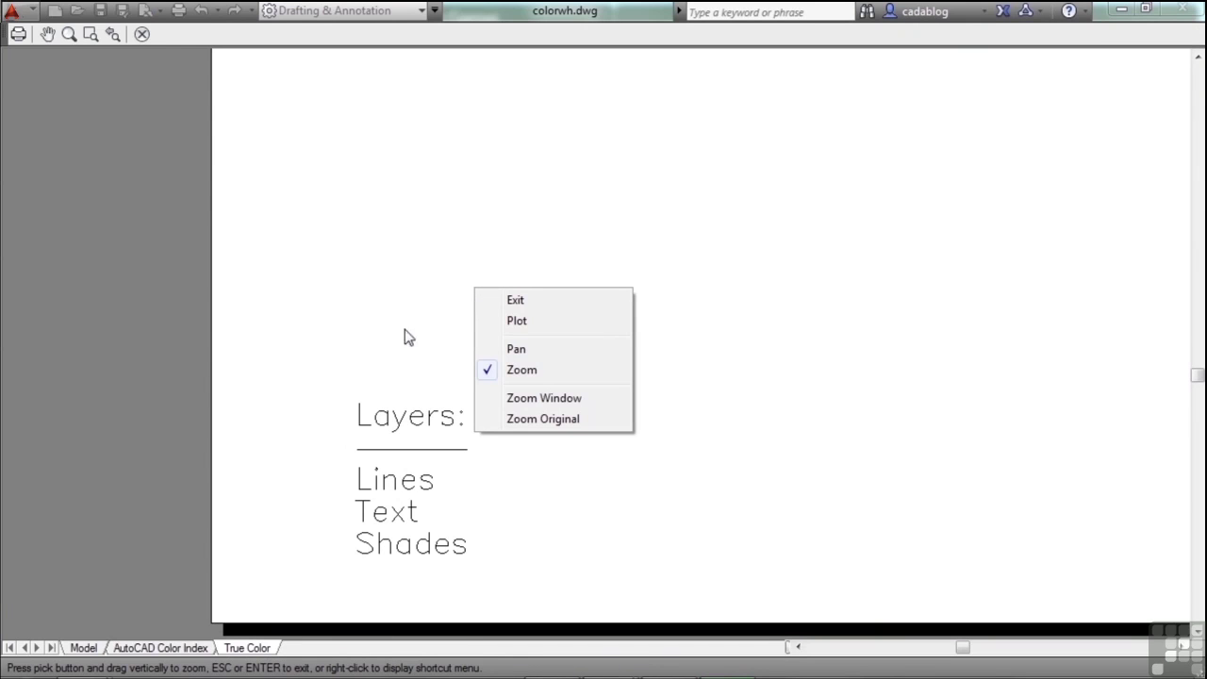
# - Exit the preview and switch the plot area between Layout and Window
pyautogui.click(522, 300)
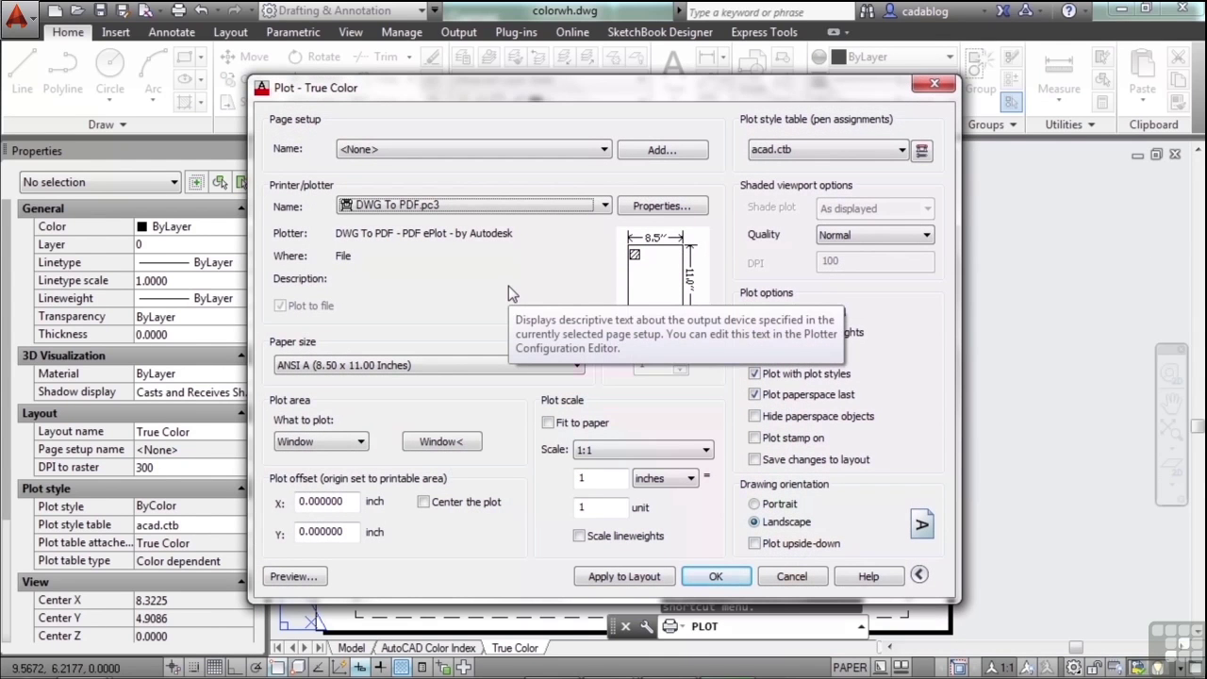
pyautogui.click(361, 442)
pyautogui.click(364, 466)
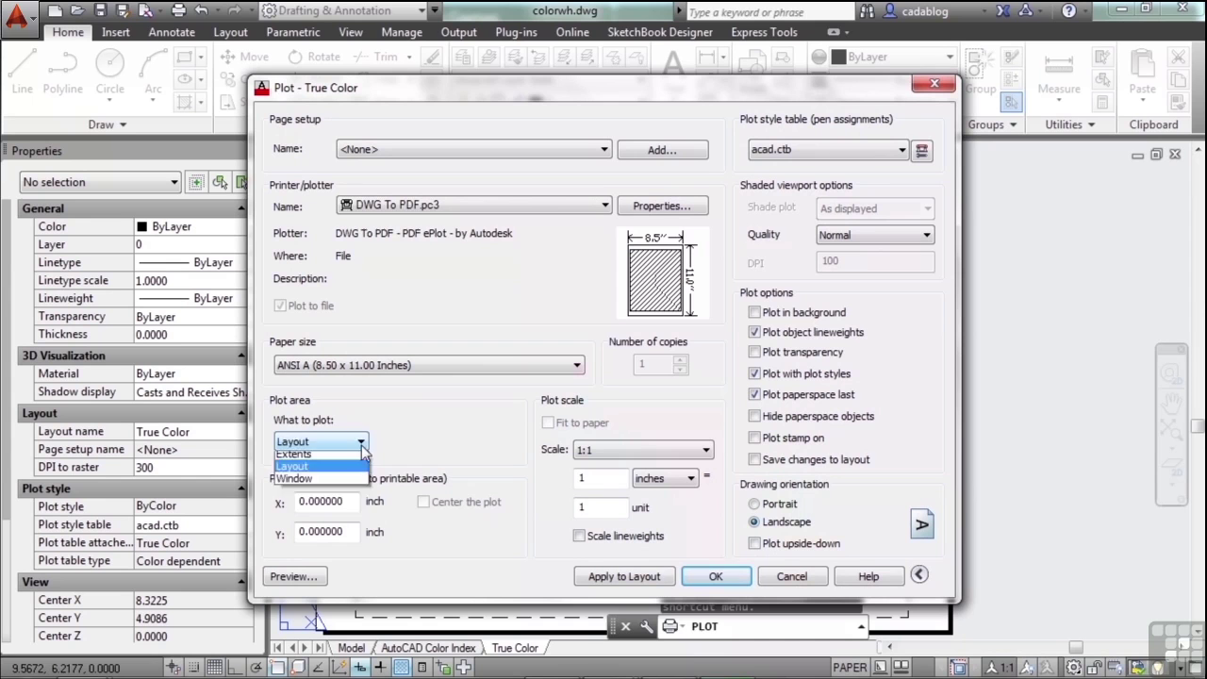
pyautogui.click(332, 484)
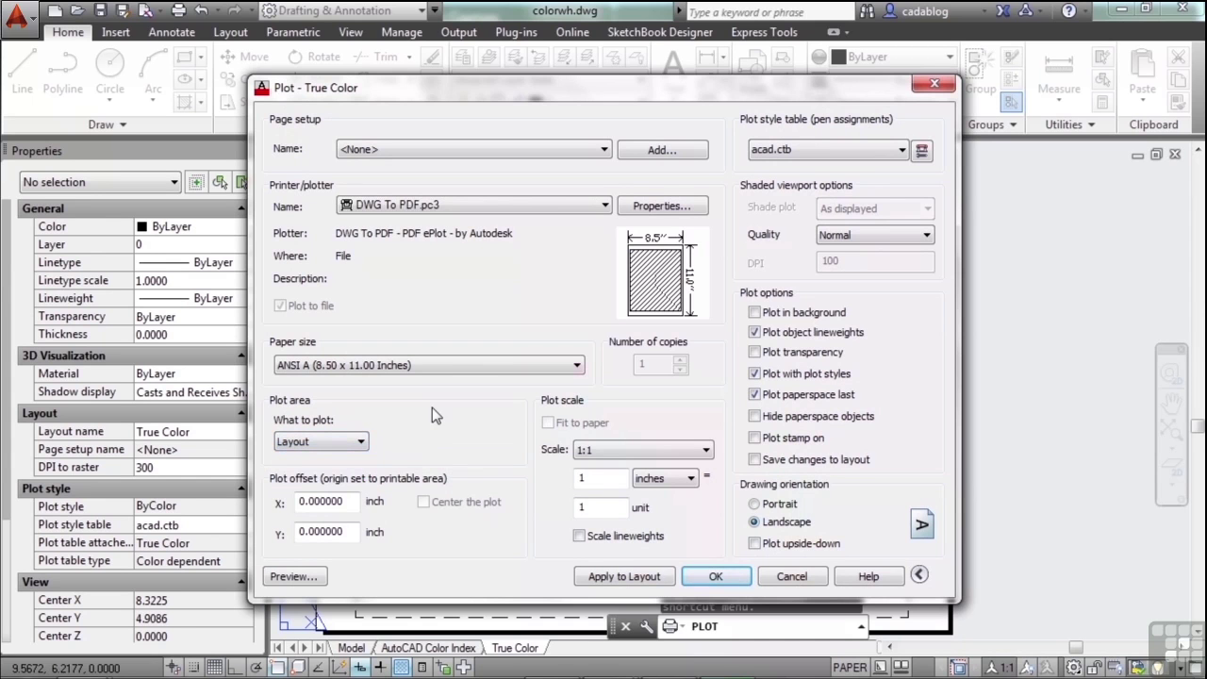
pyautogui.click(368, 441)
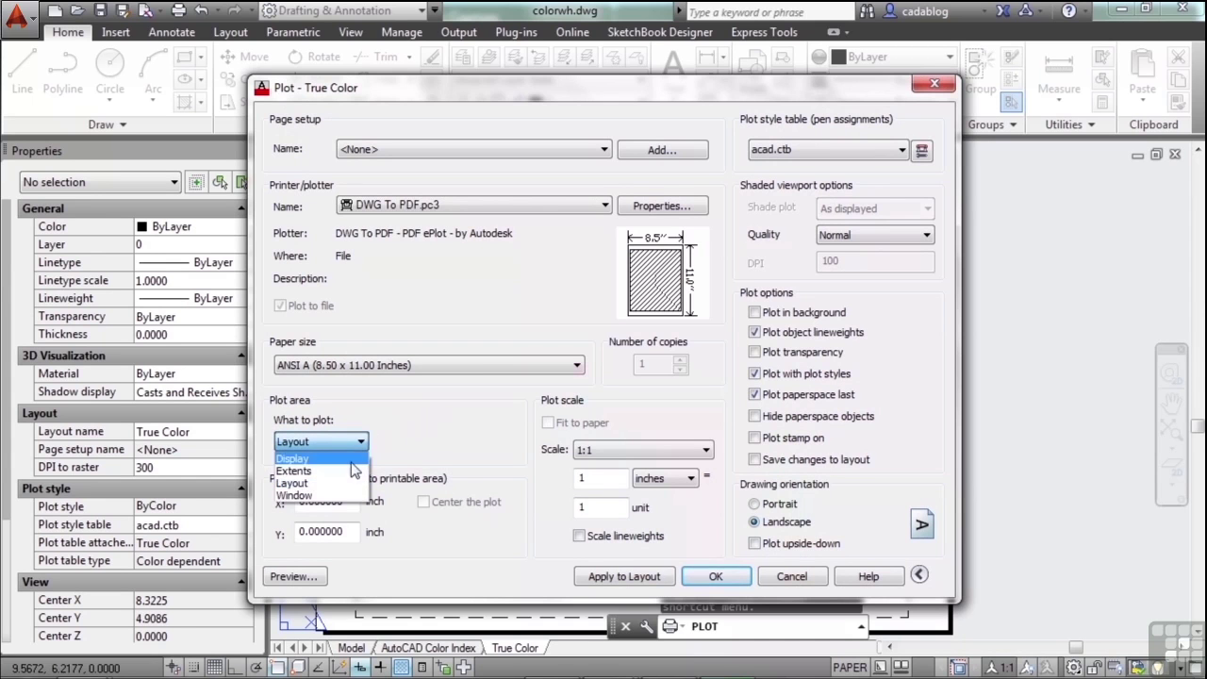
pyautogui.click(344, 501)
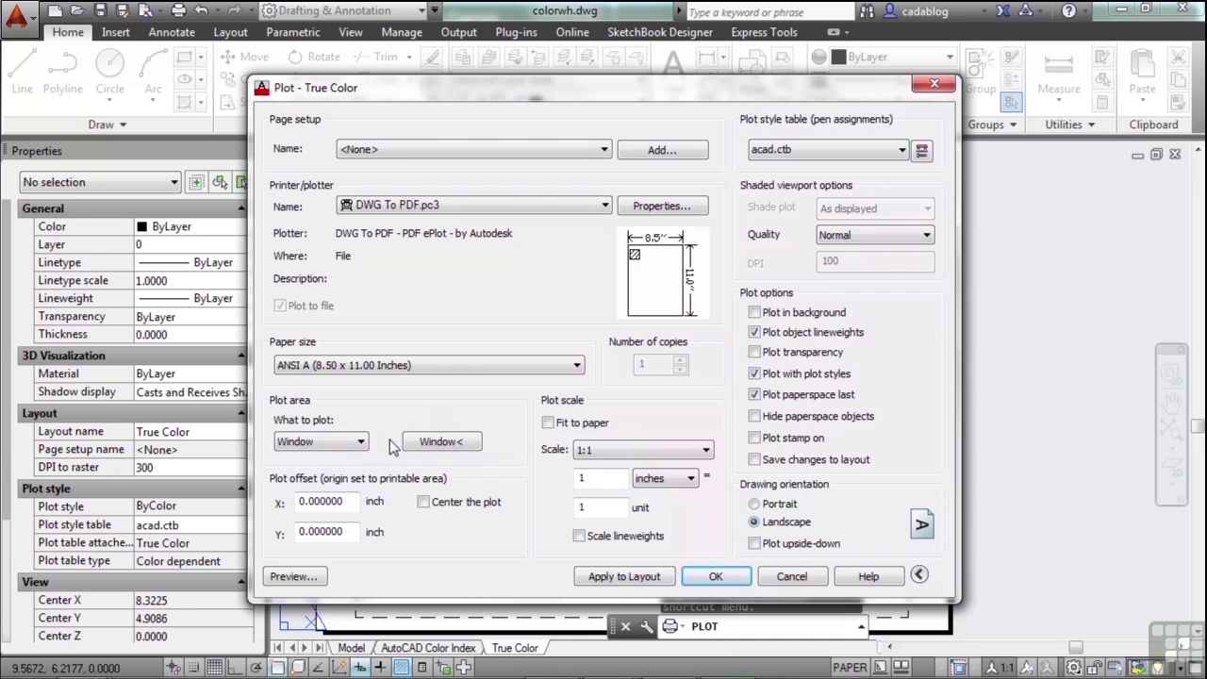
# - Center the plot on the paper and settle on Window as the plot area
pyautogui.click(351, 441)
pyautogui.click(341, 472)
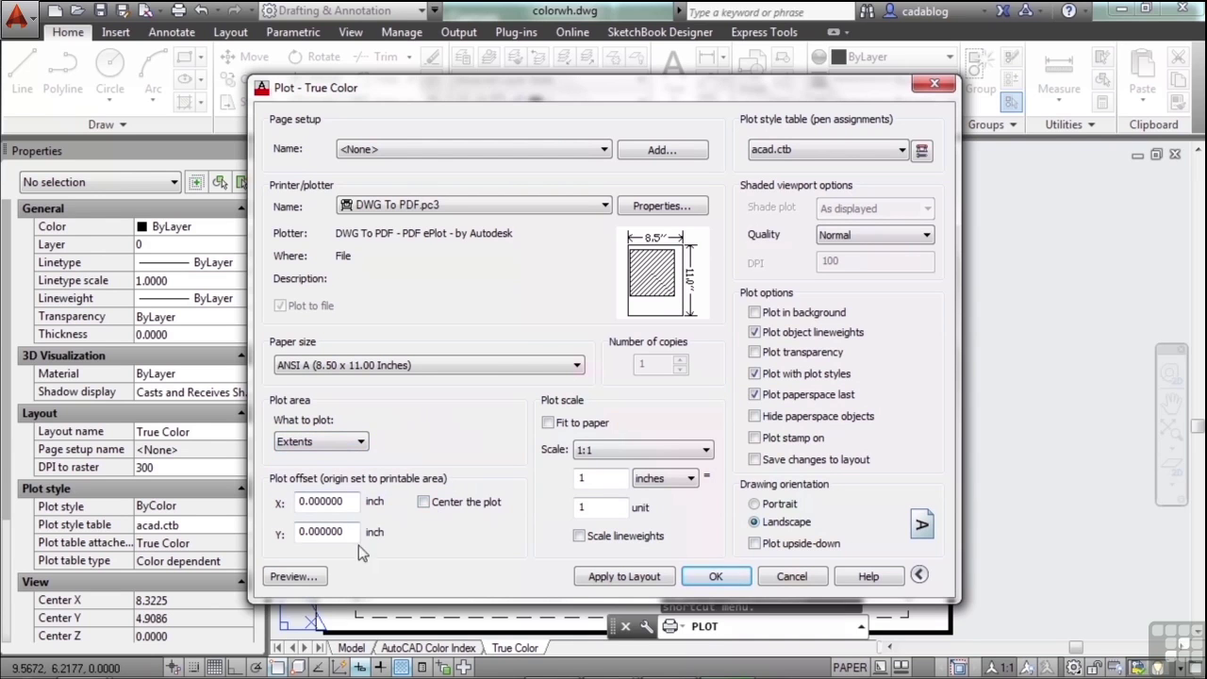
pyautogui.click(425, 504)
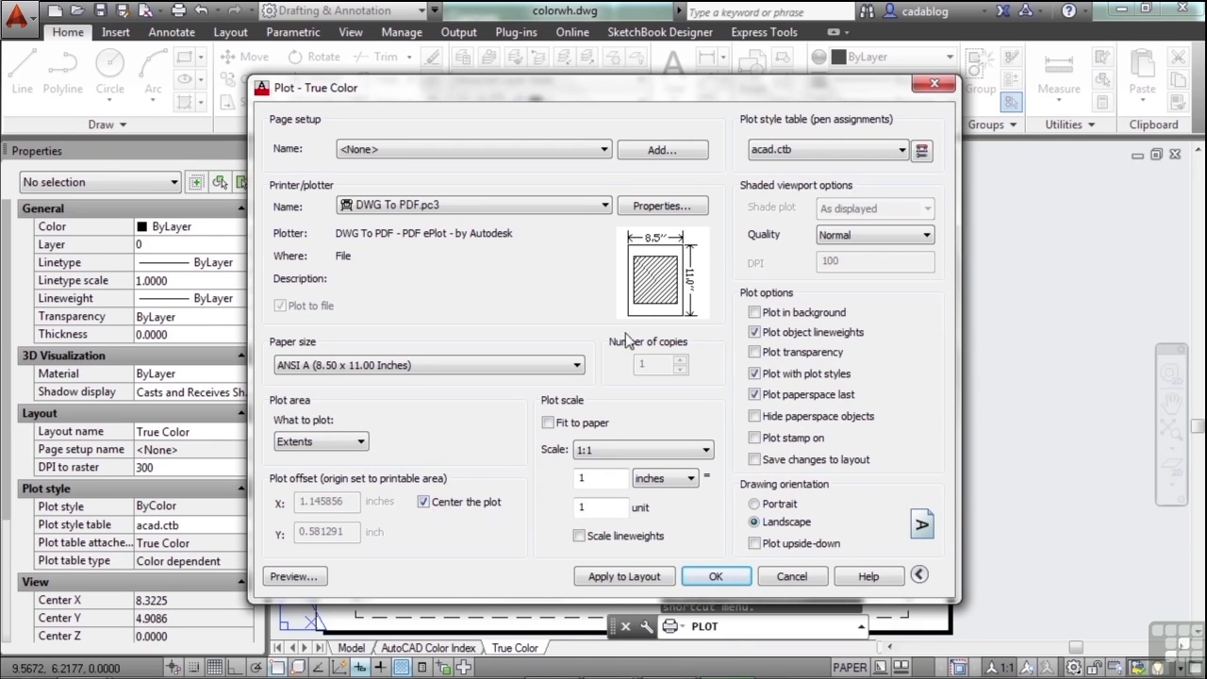
pyautogui.click(362, 447)
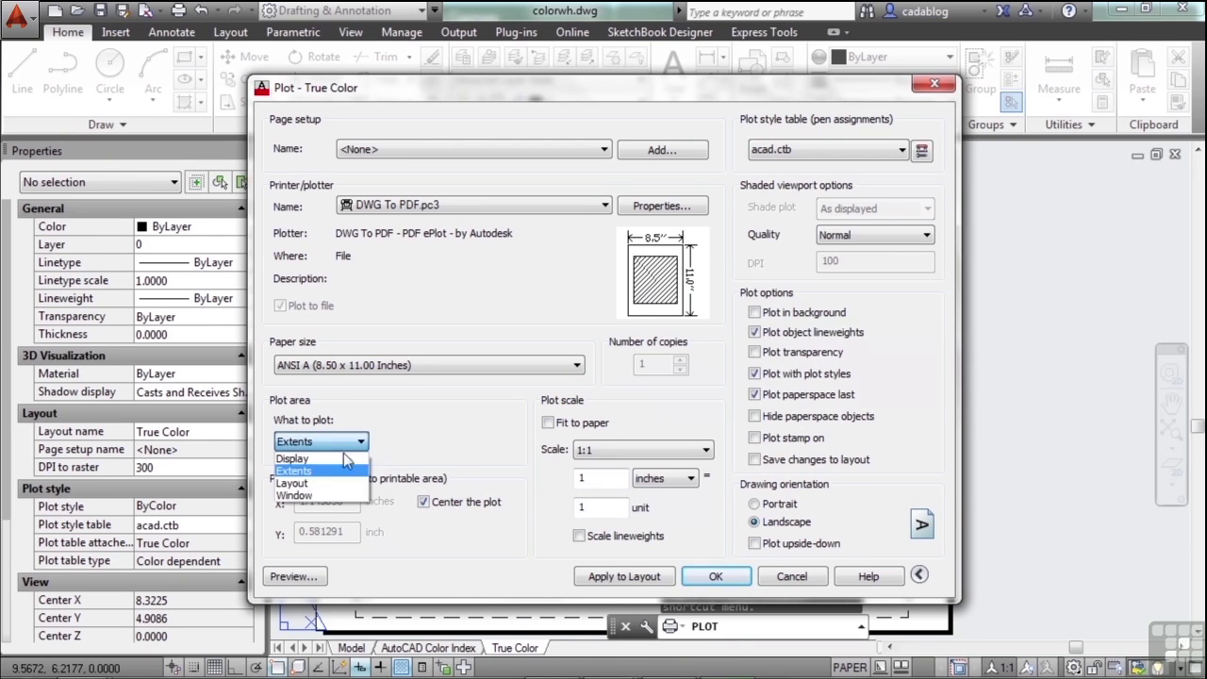
pyautogui.click(321, 498)
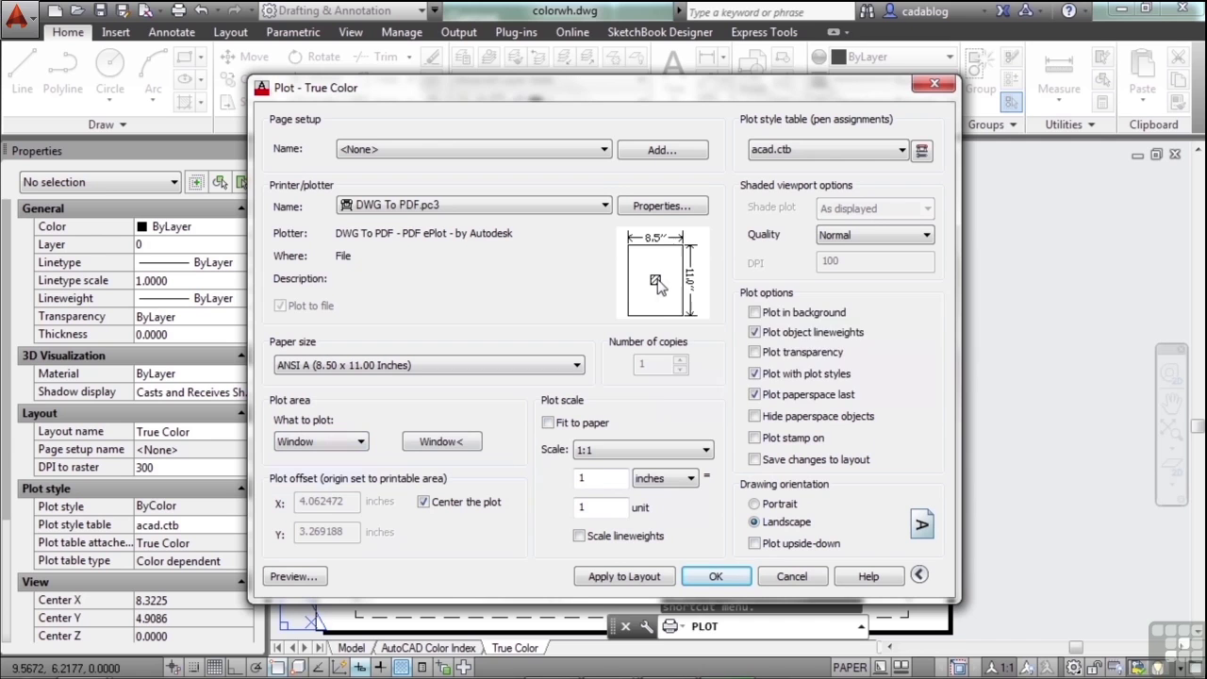
pyautogui.click(549, 423)
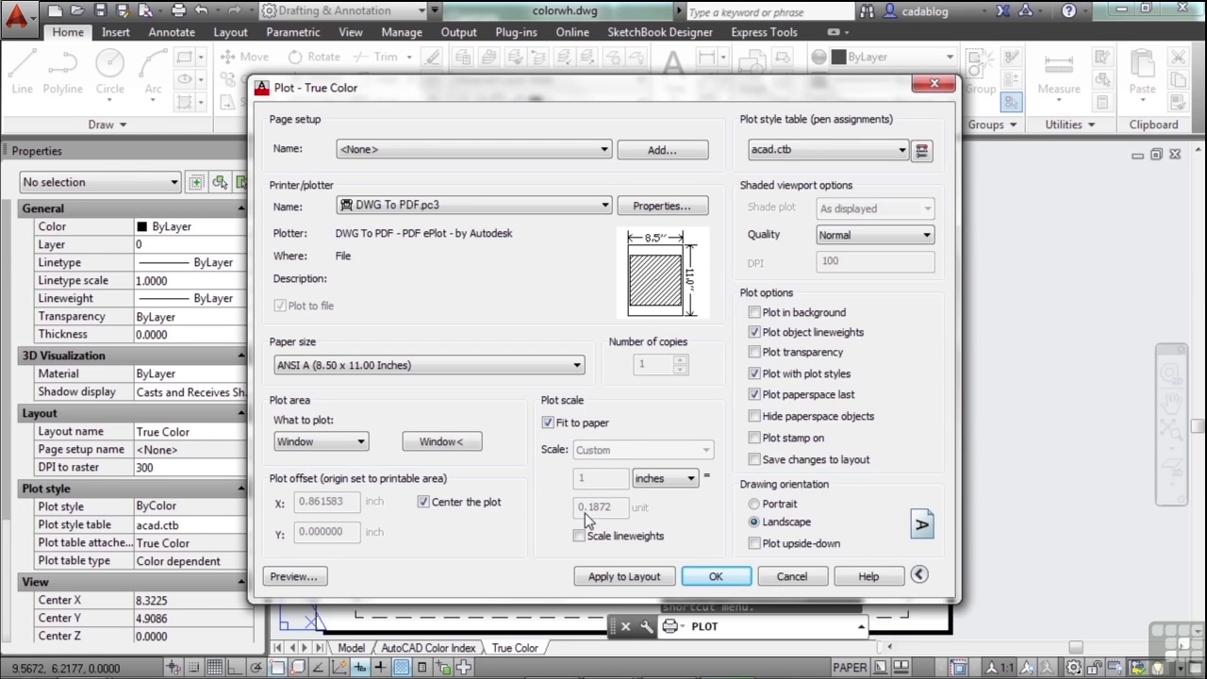
pyautogui.click(548, 422)
pyautogui.click(548, 424)
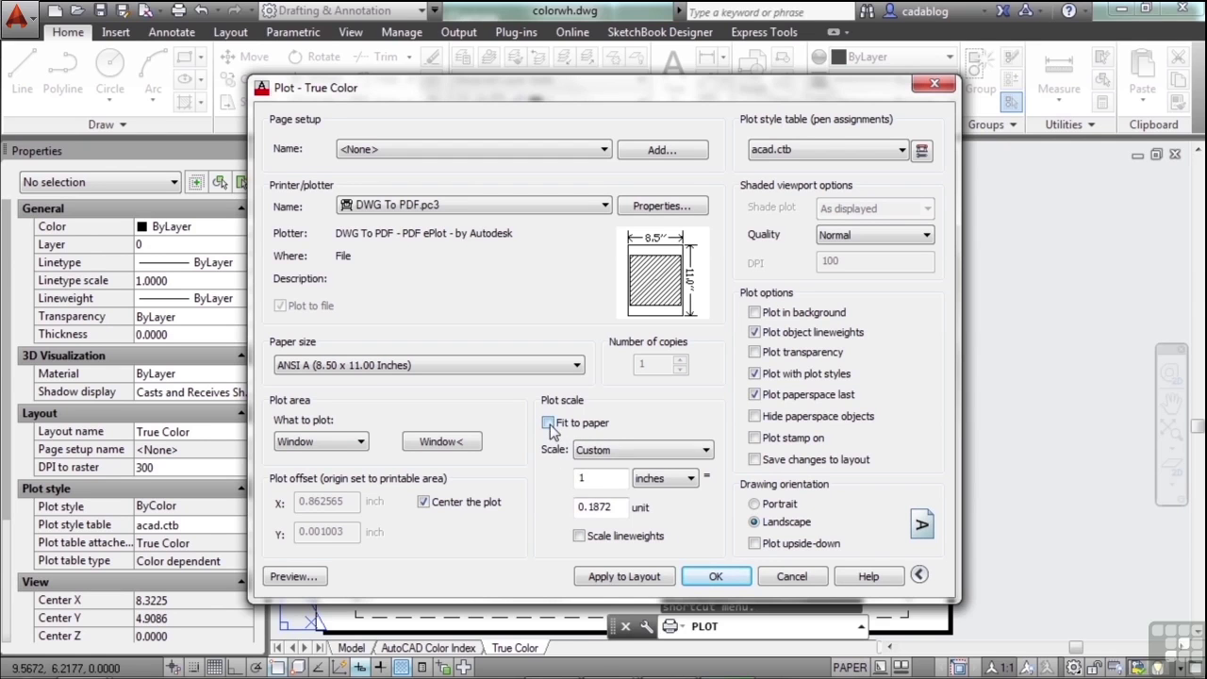
pyautogui.click(549, 424)
pyautogui.moveTo(618, 508); pyautogui.dragTo(552, 509)
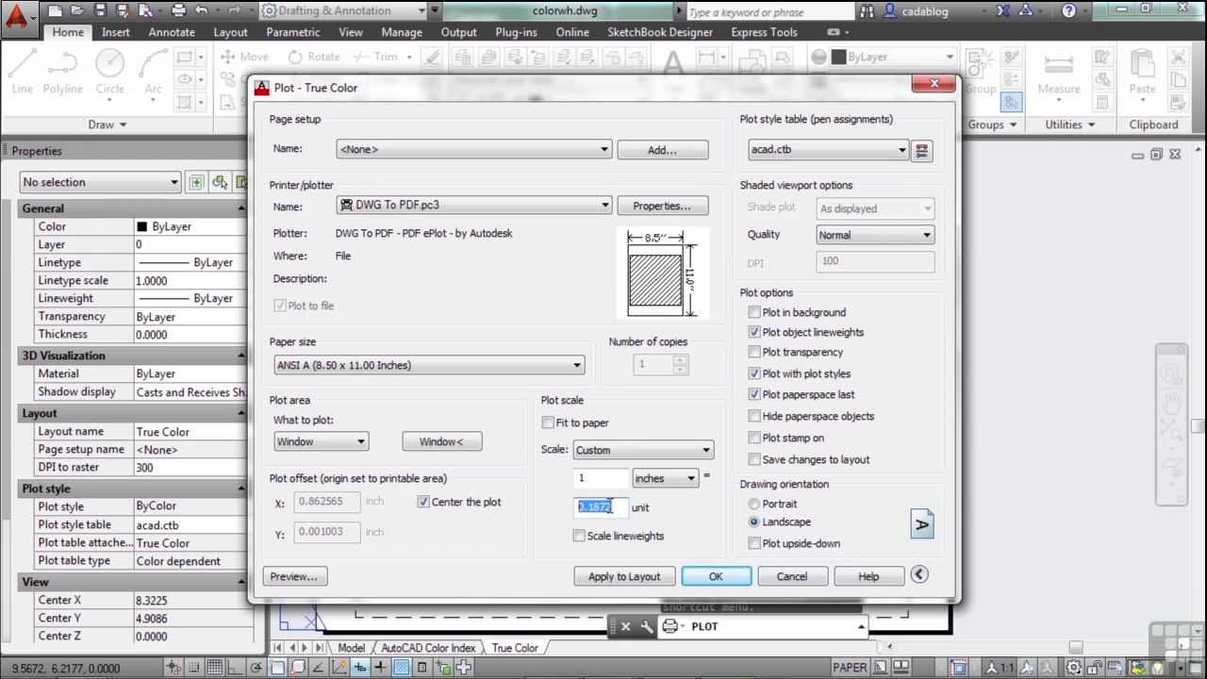
pyautogui.write('1')
pyautogui.click(604, 478)
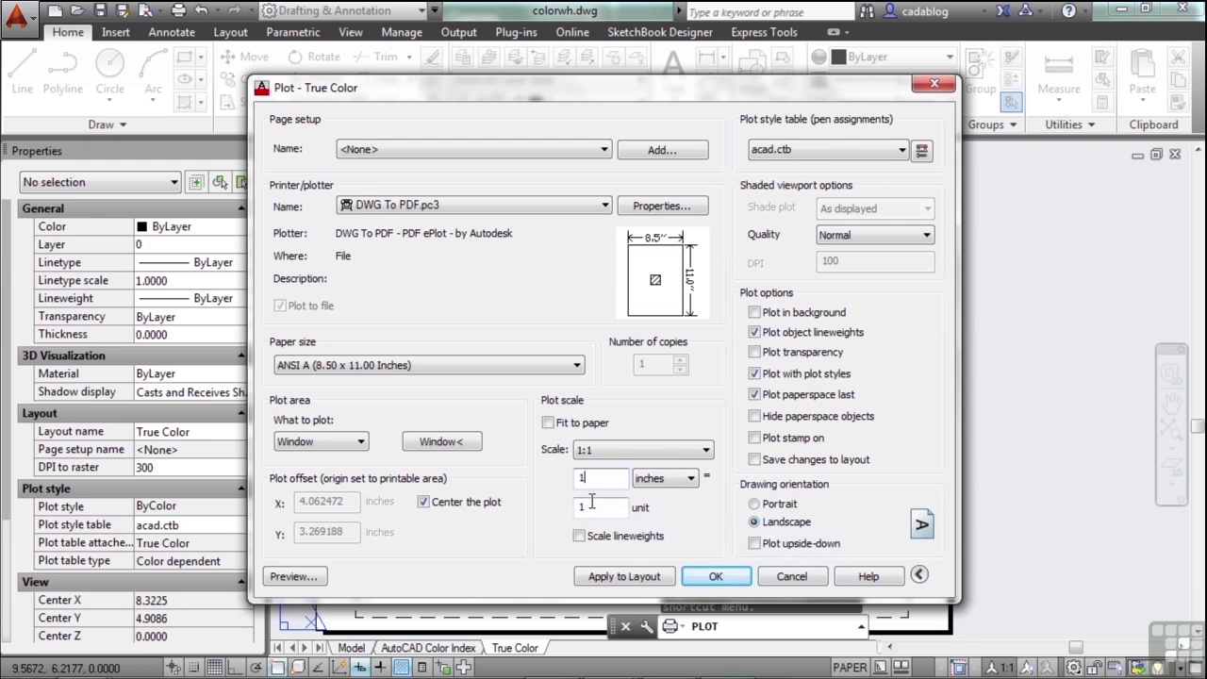
pyautogui.click(692, 478)
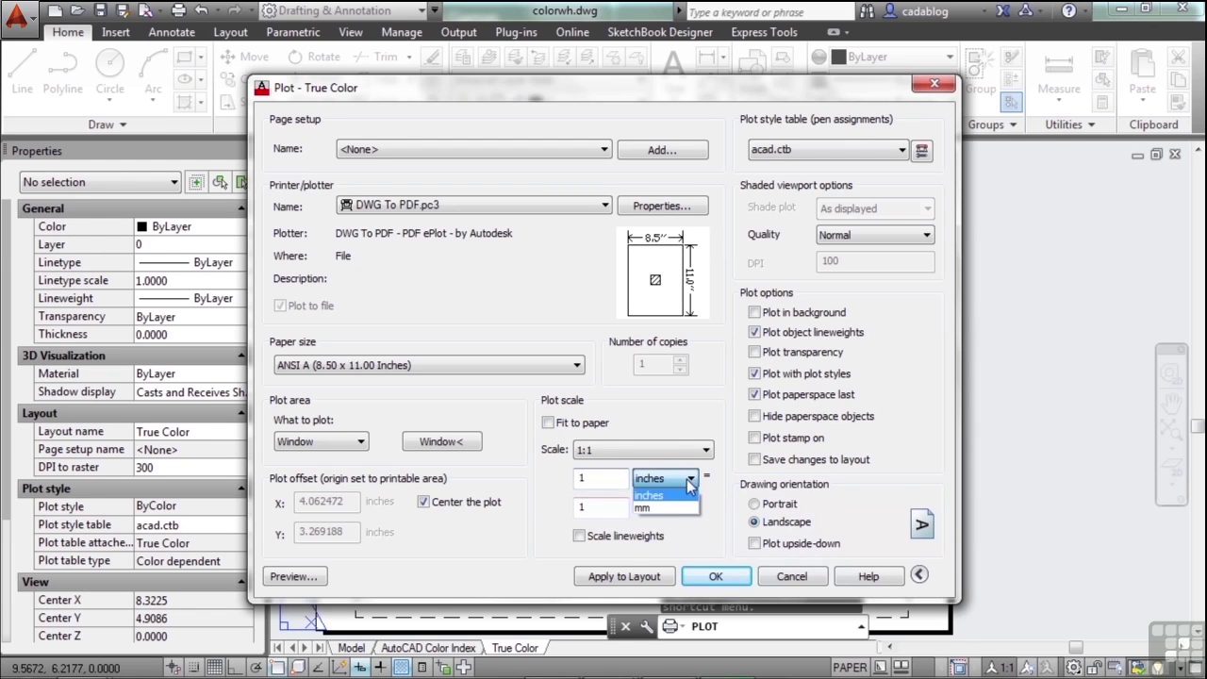
pyautogui.click(672, 494)
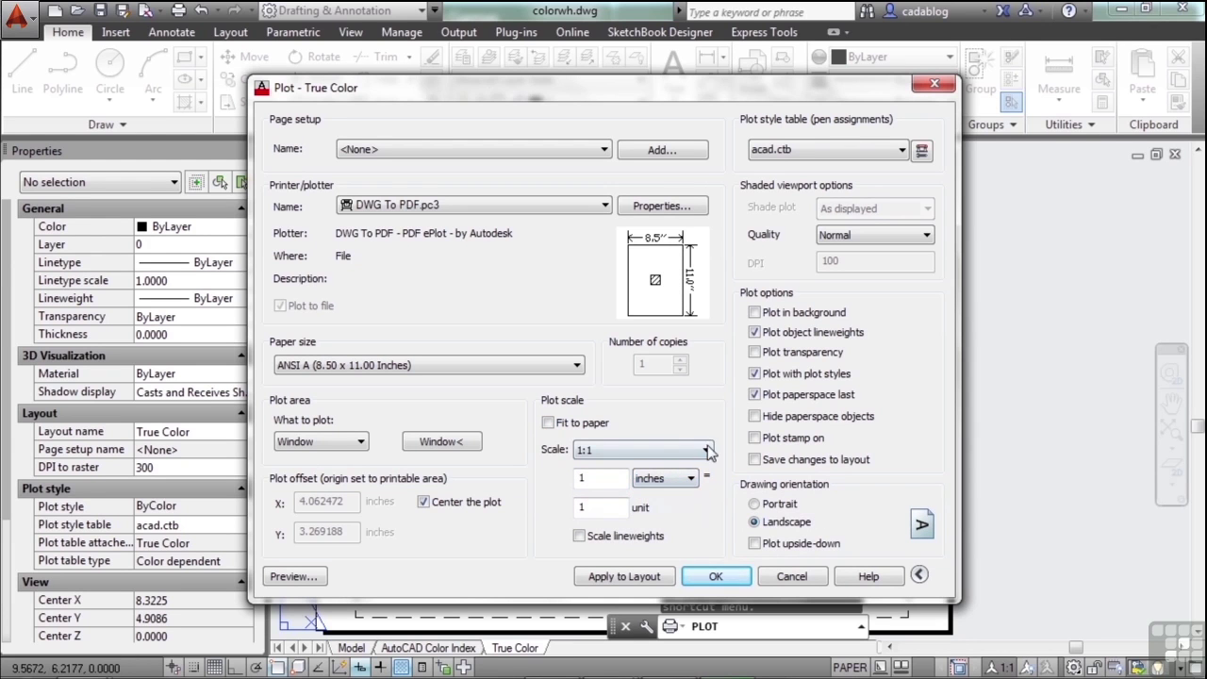
pyautogui.click(707, 450)
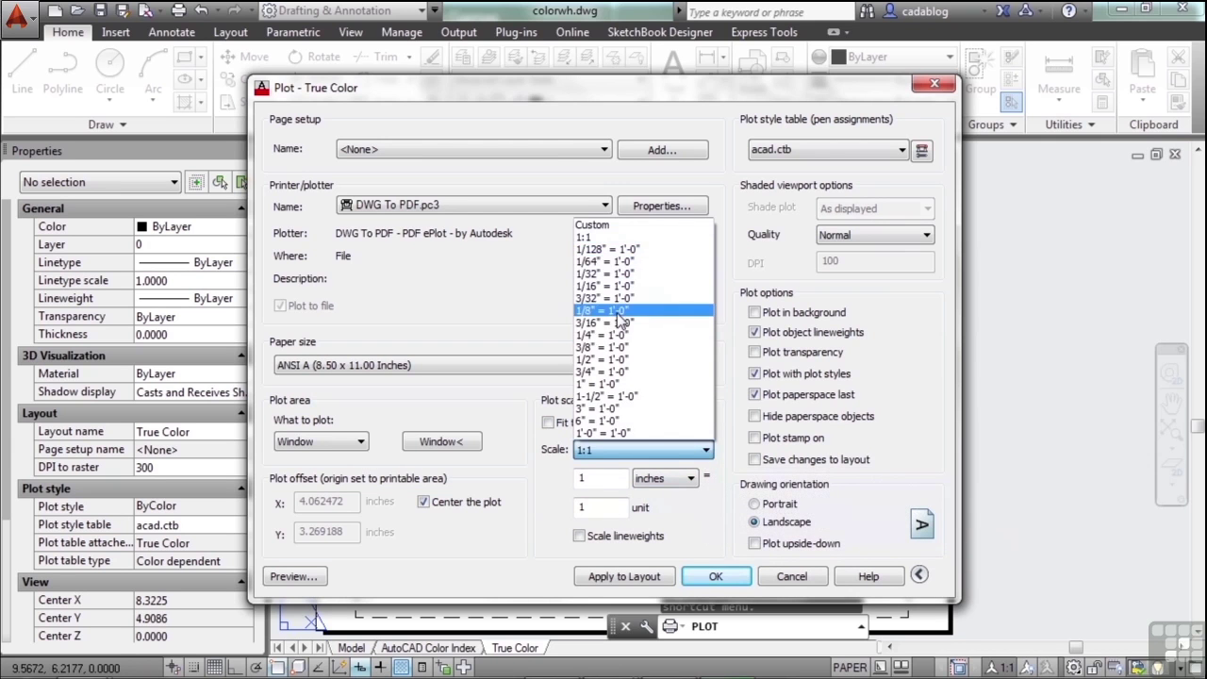
pyautogui.click(622, 311)
pyautogui.click(707, 450)
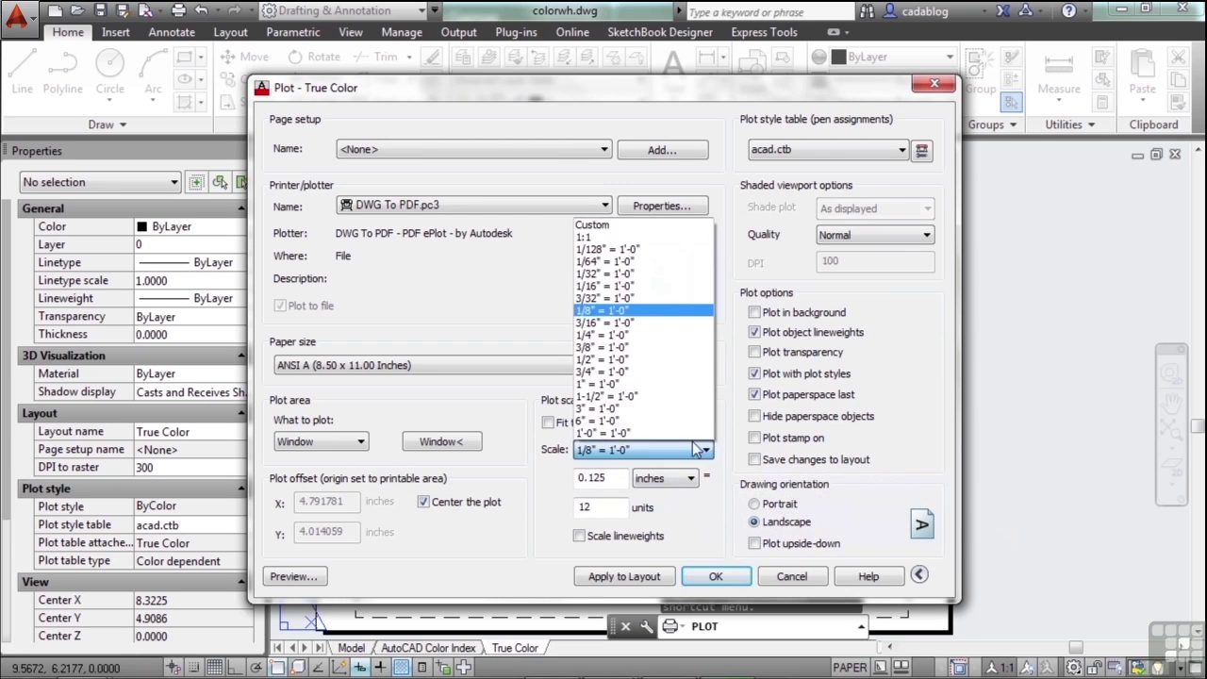
pyautogui.click(637, 422)
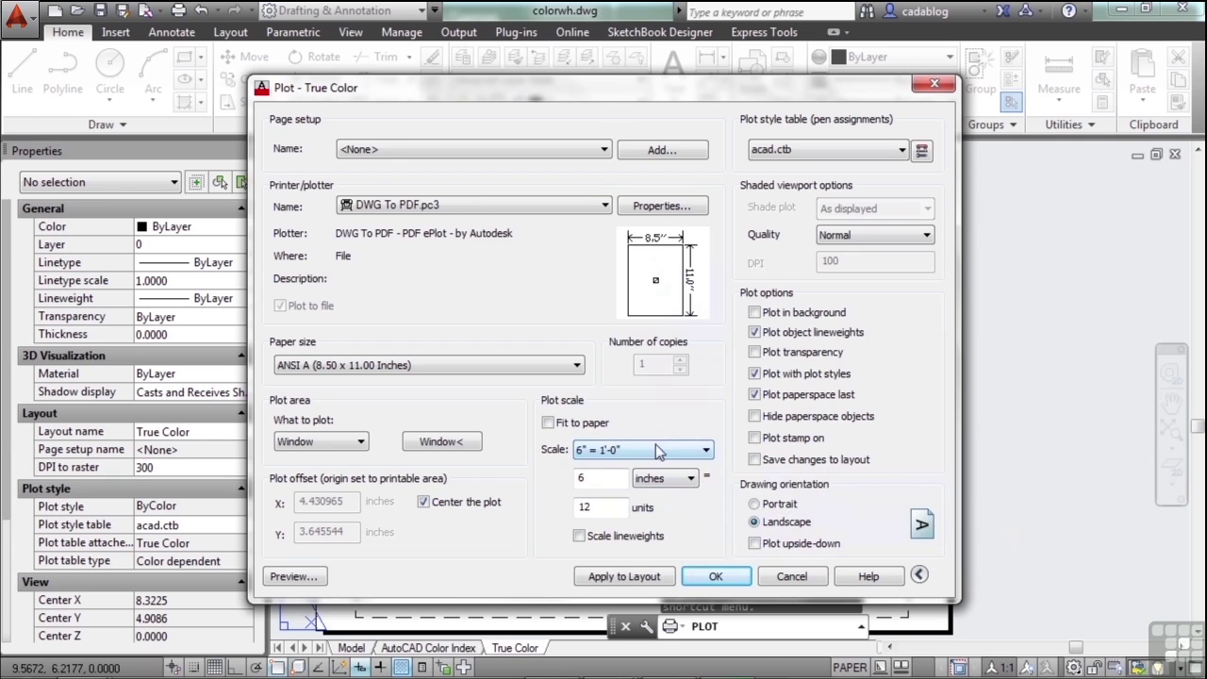
pyautogui.click(668, 451)
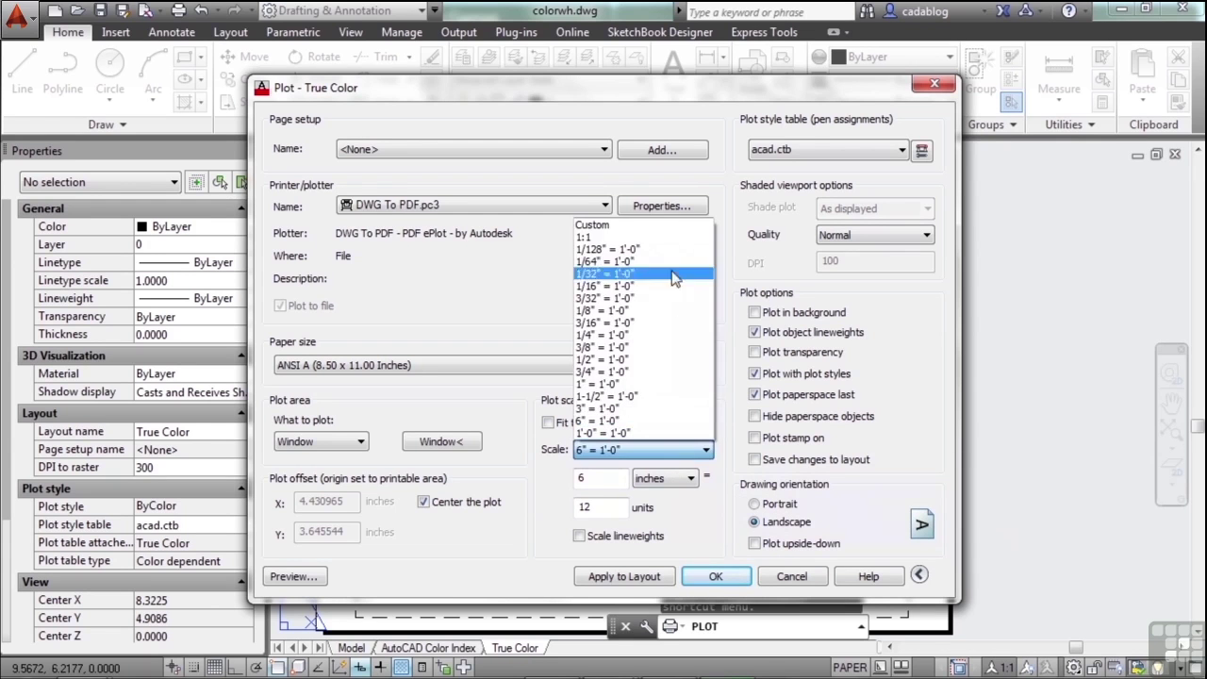
pyautogui.click(613, 240)
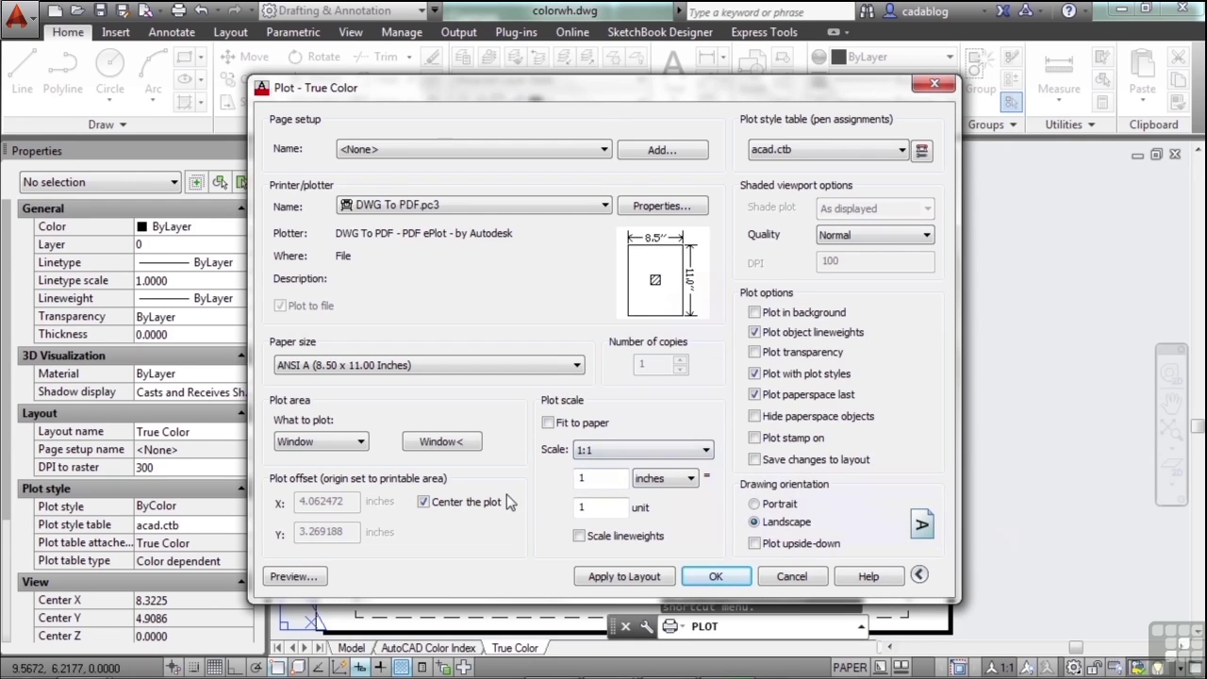
pyautogui.click(360, 441)
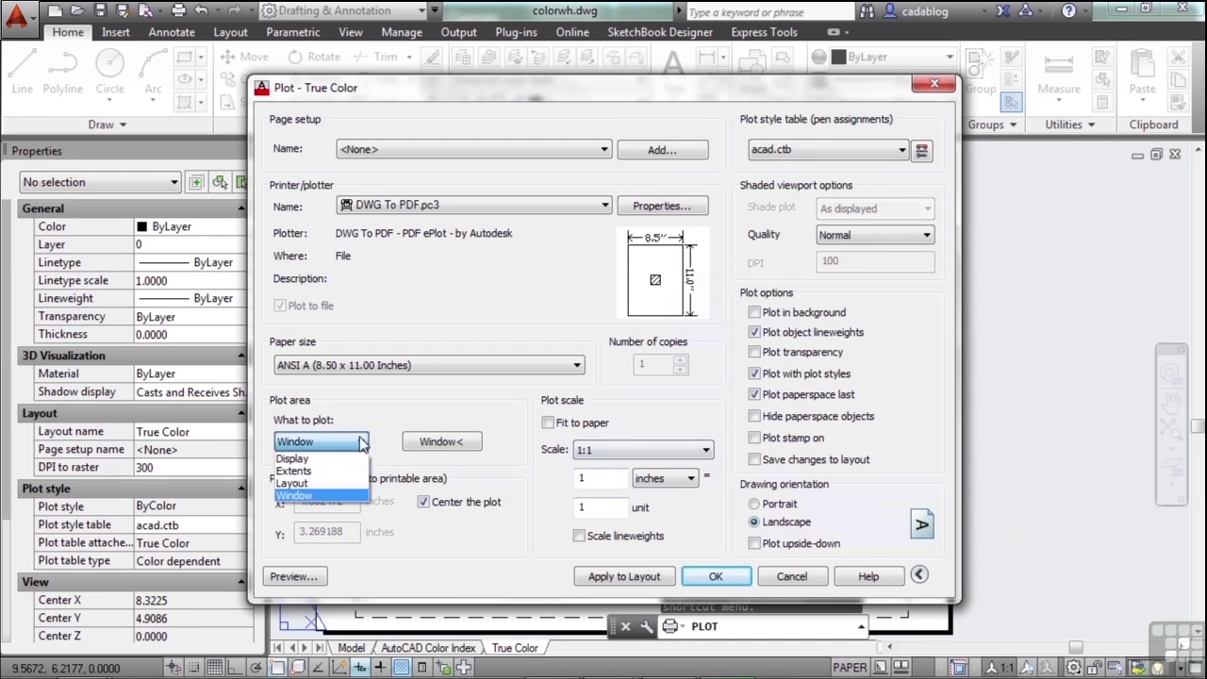
# - Set the plot area to Layout at 1:1 on ANSI A with 0.000000 offsets
pyautogui.click(344, 483)
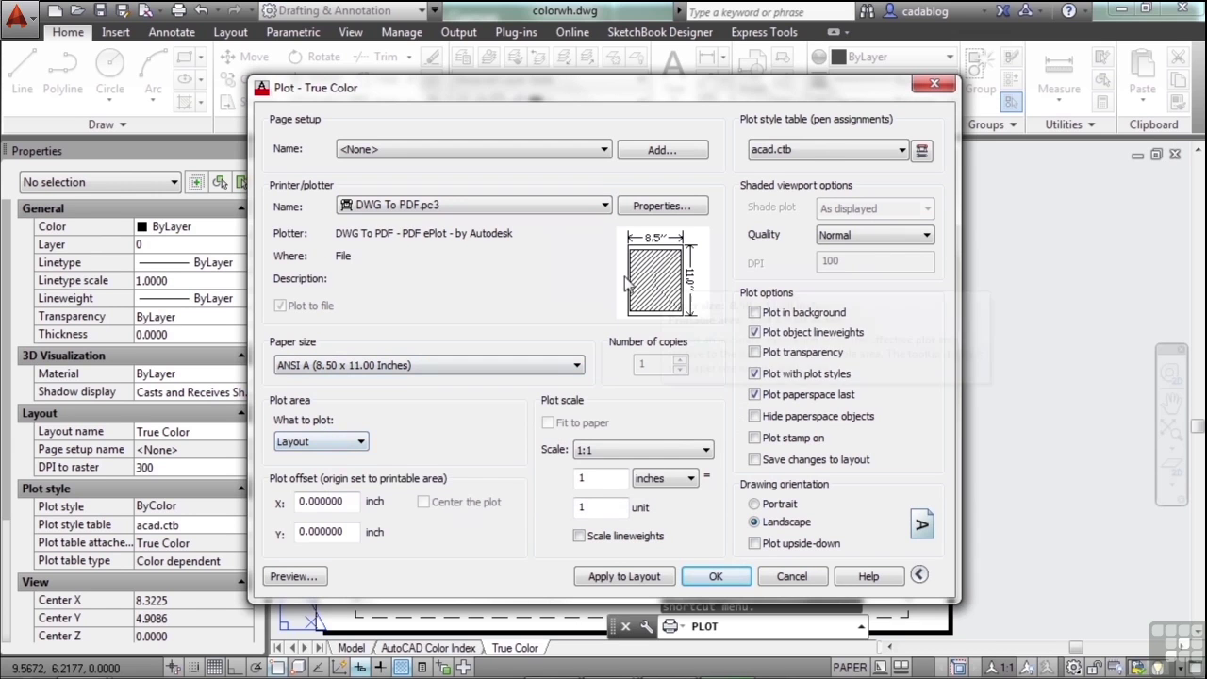
pyautogui.moveTo(636, 331)
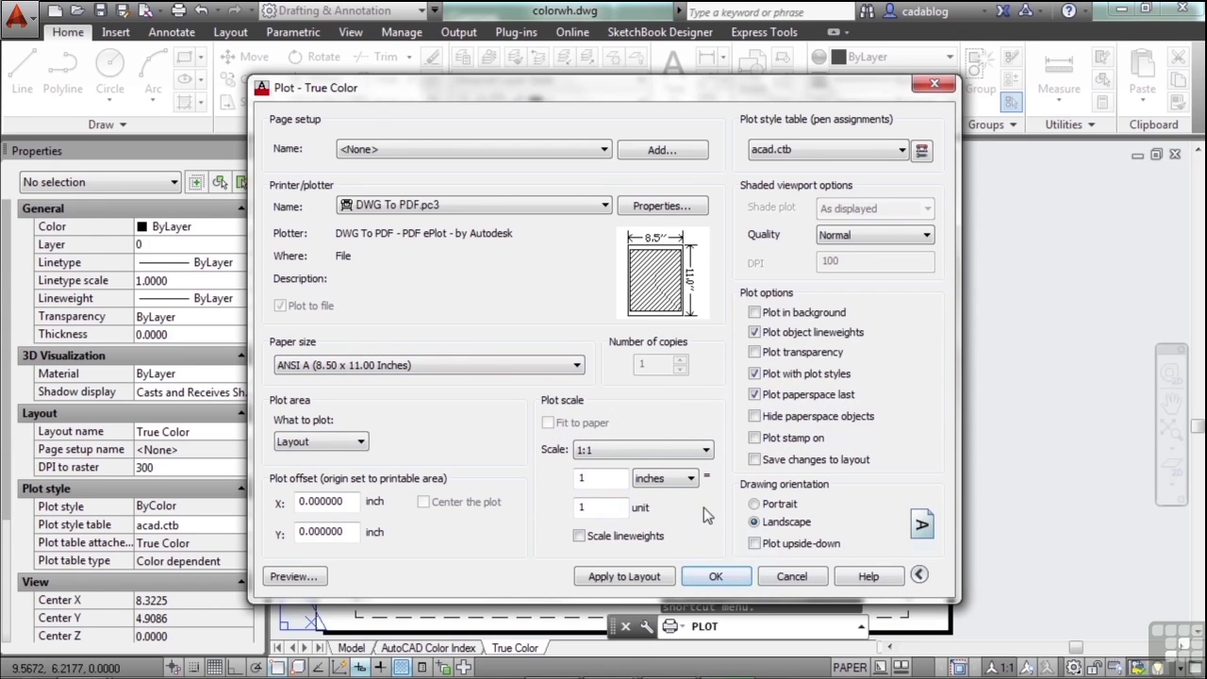
# - Preview the full True Color layout with its color wheel and Layers legend, then exit
pyautogui.click(300, 576)
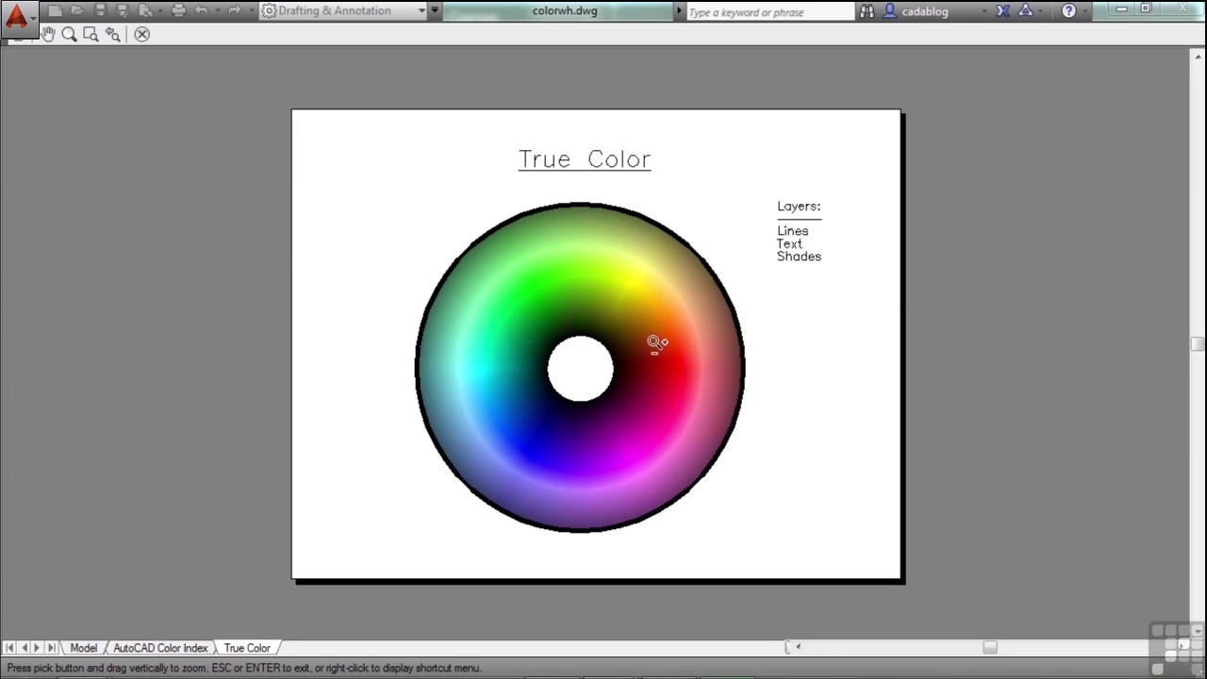
pyautogui.rightClick(658, 343)
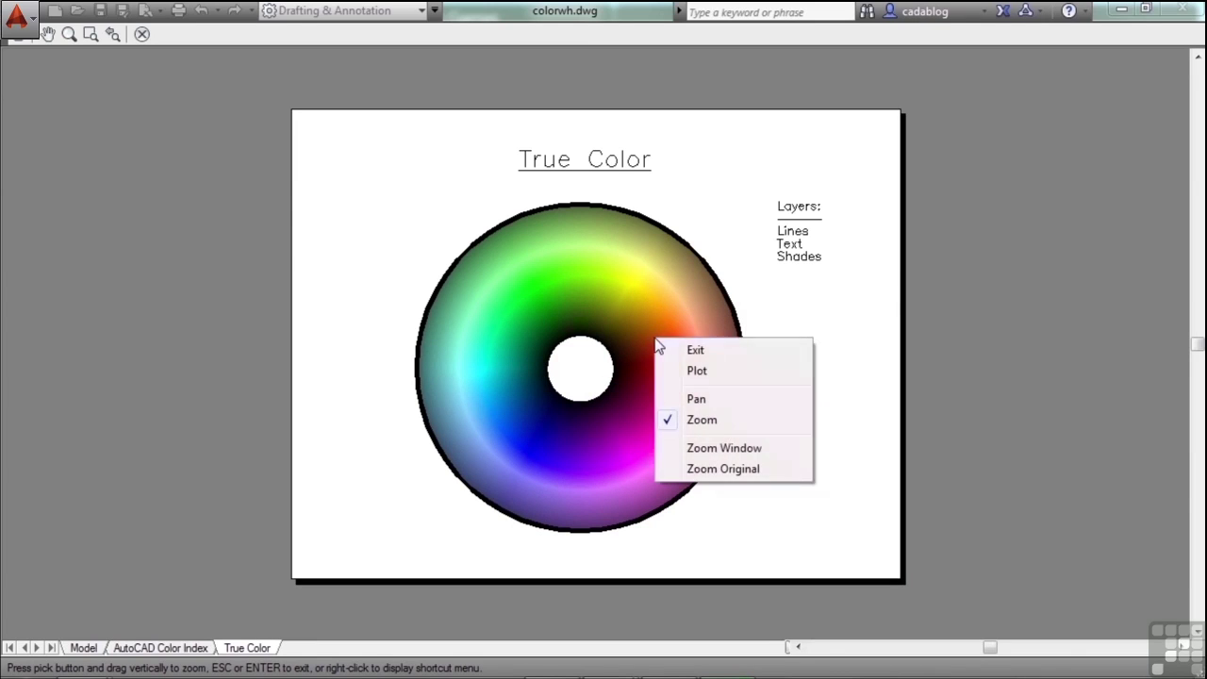
pyautogui.click(693, 347)
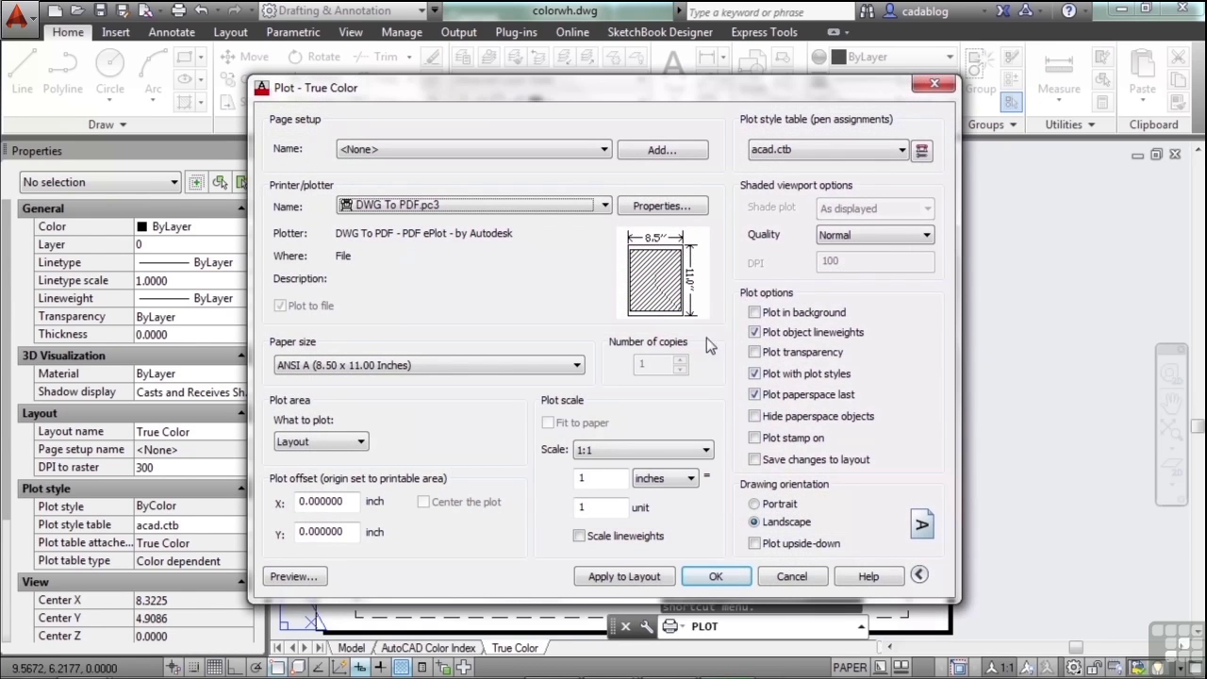
# - Set the plot style table to None and shift the dialog aside to compare the drawing
pyautogui.click(890, 151)
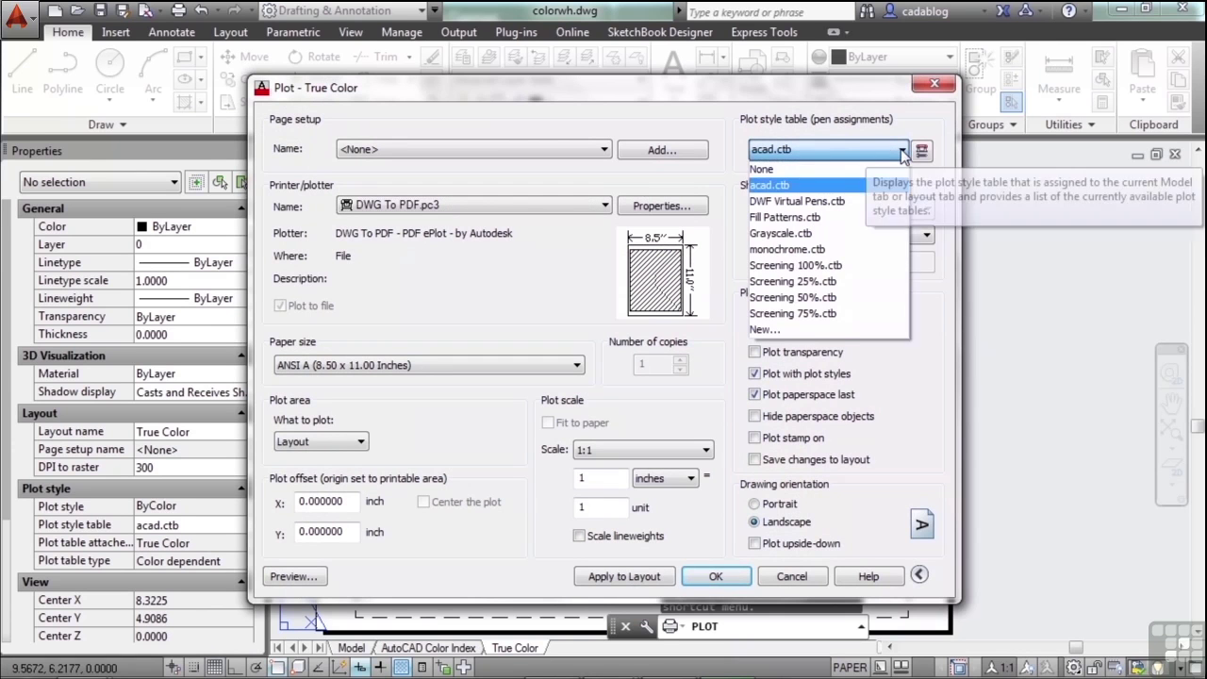
pyautogui.click(839, 173)
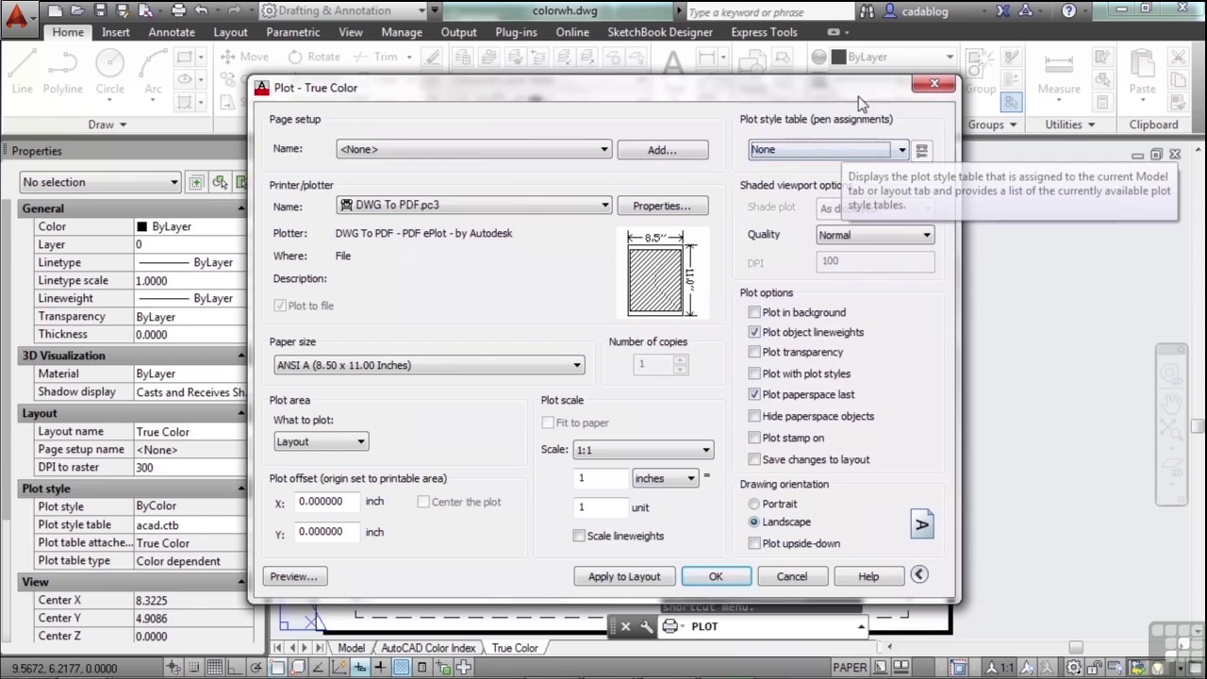
pyautogui.moveTo(879, 88)
pyautogui.mouseDown()
pyautogui.moveTo(463, 88)
pyautogui.moveTo(327, 73)
pyautogui.mouseUp()
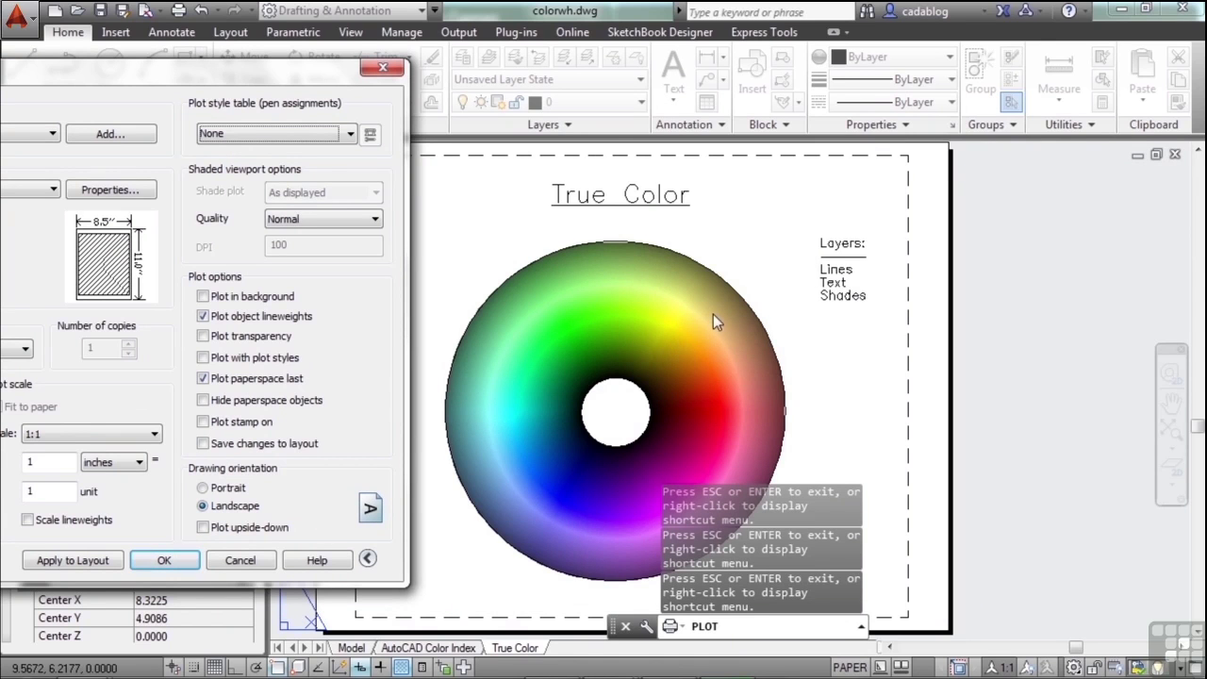
pyautogui.moveTo(167, 68); pyautogui.dragTo(675, 70)
# - Restore acad.ctb as the plot style table and preview the colour plot again
pyautogui.click(865, 132)
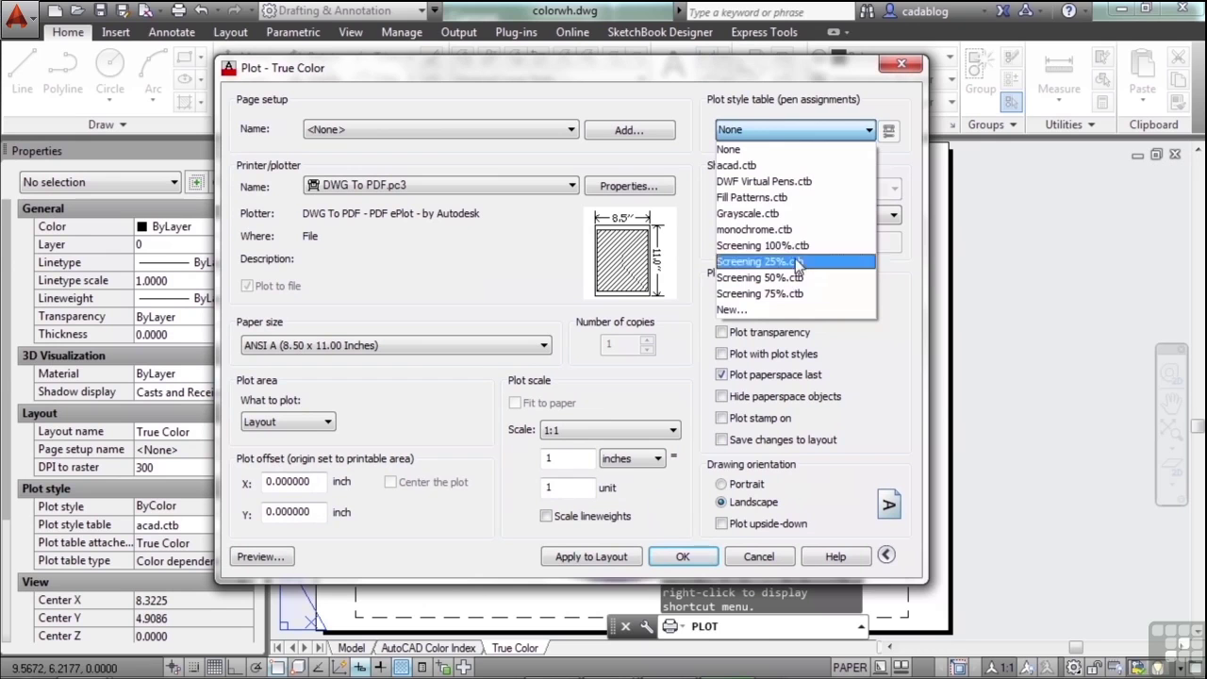
pyautogui.click(762, 168)
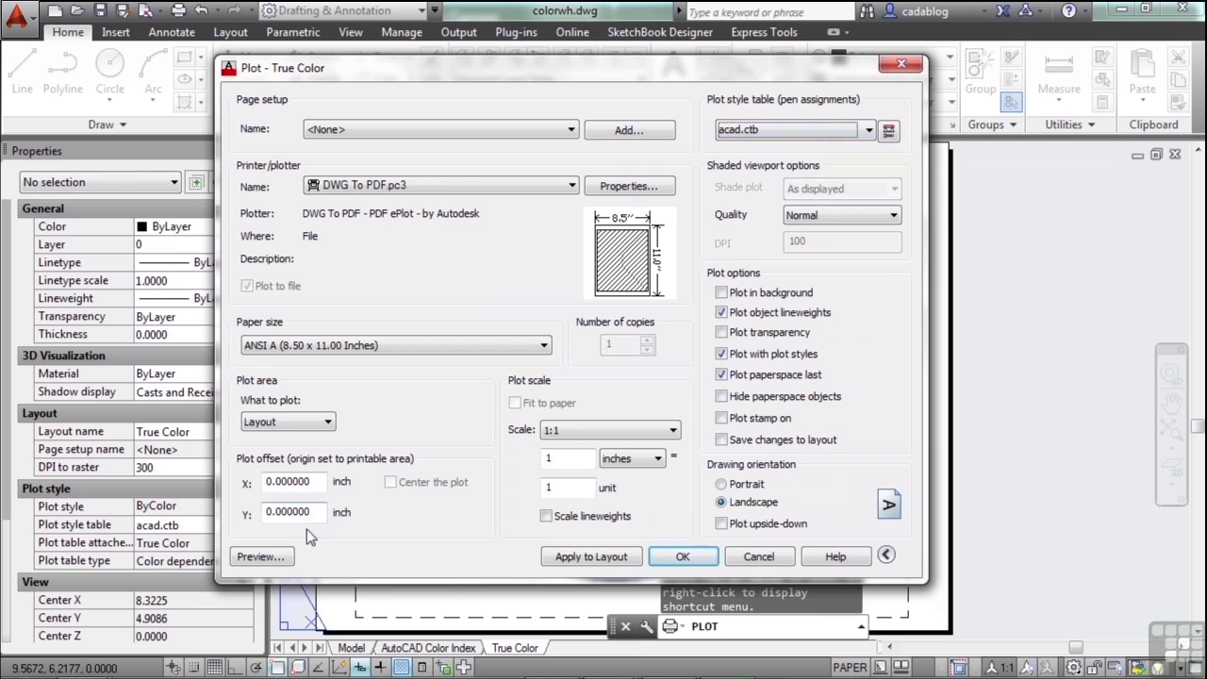
pyautogui.click(263, 557)
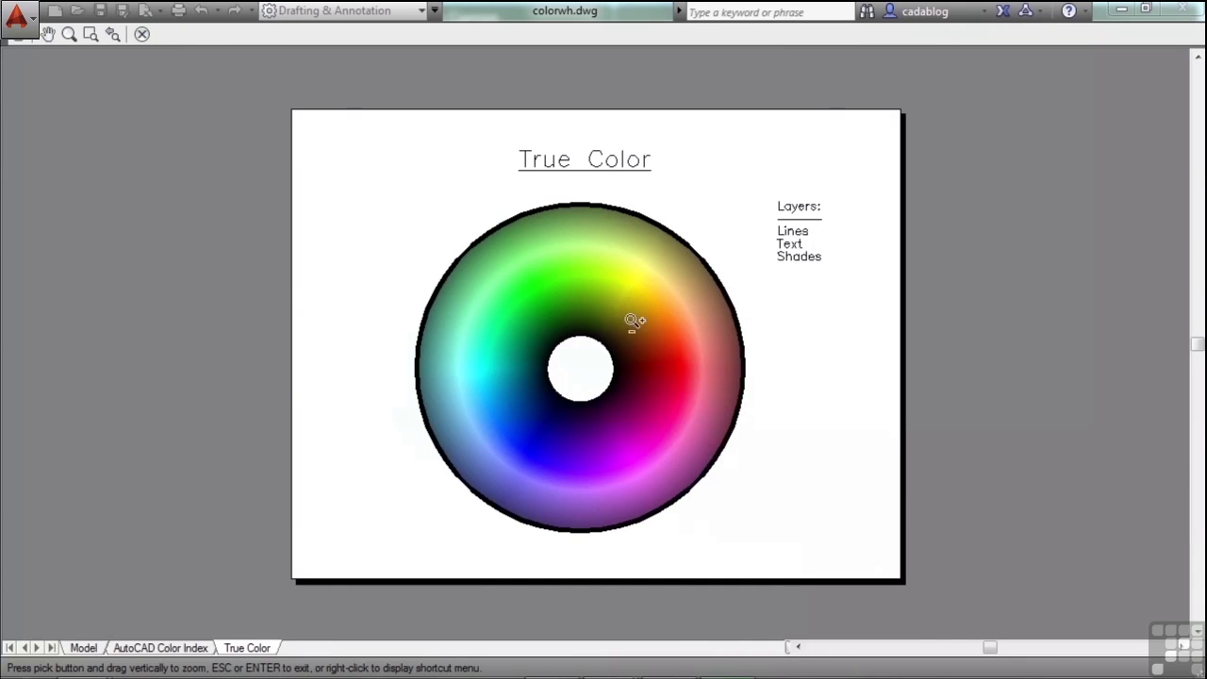
pyautogui.rightClick(636, 319)
pyautogui.click(674, 332)
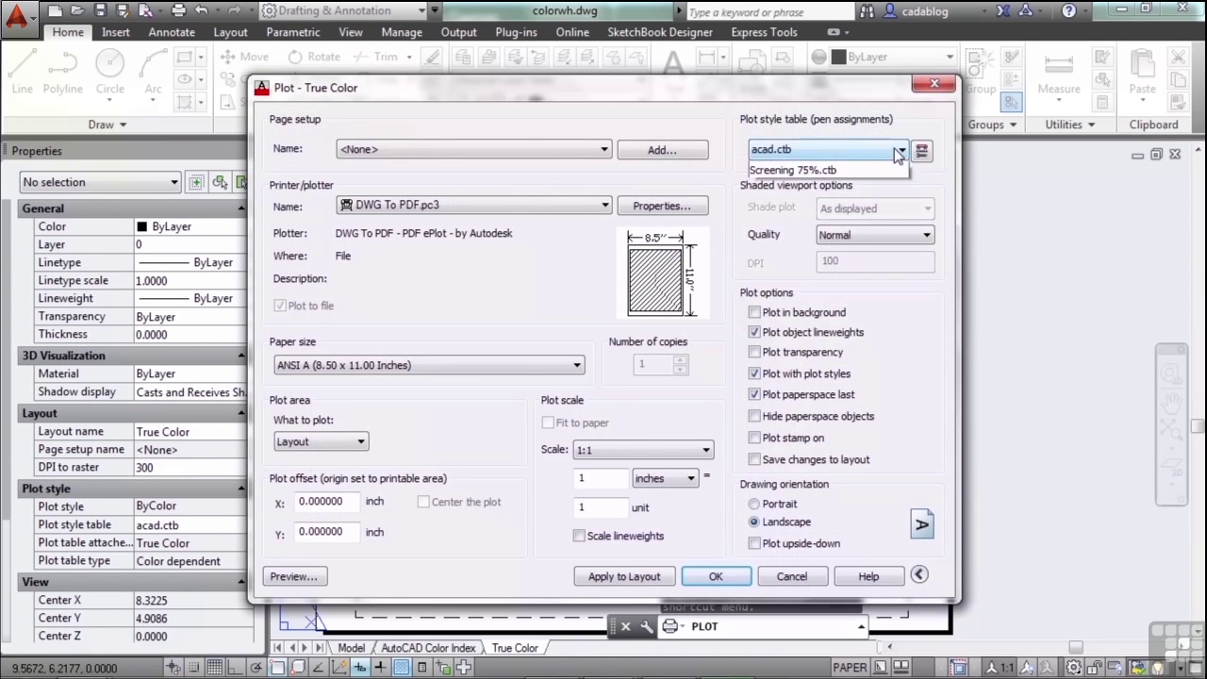
# - Switch to Grayscale.ctb and preview the grayscale plot, then exit the preview
pyautogui.click(863, 149)
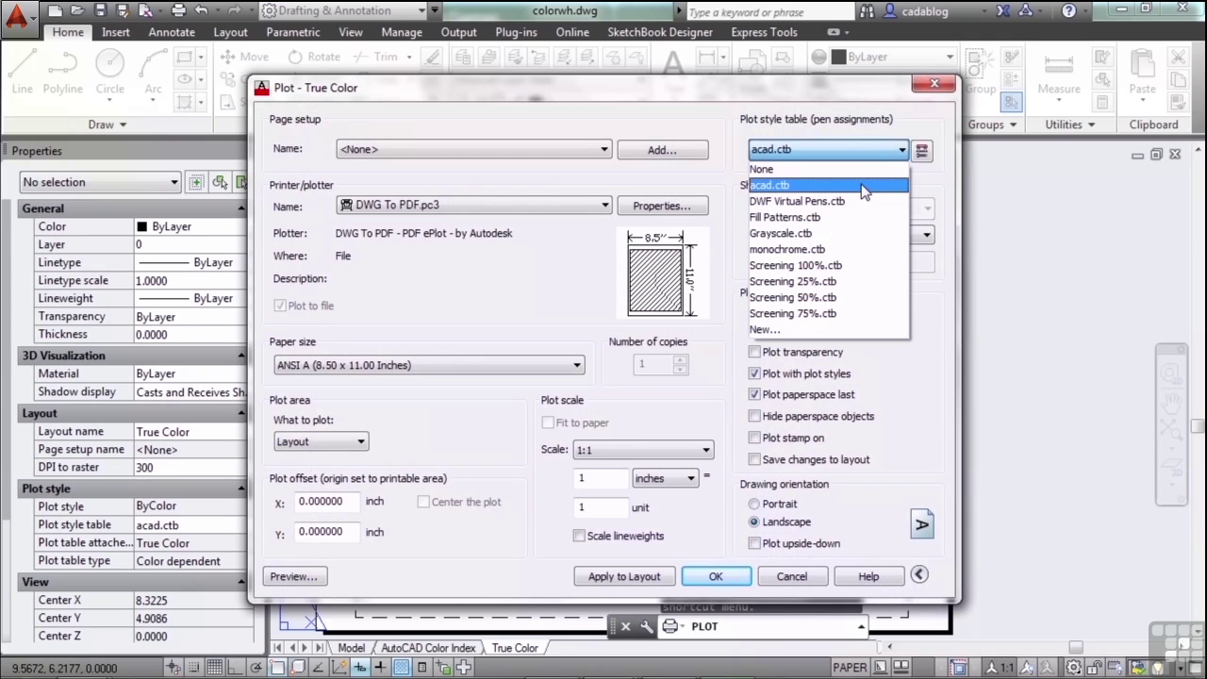
pyautogui.click(789, 234)
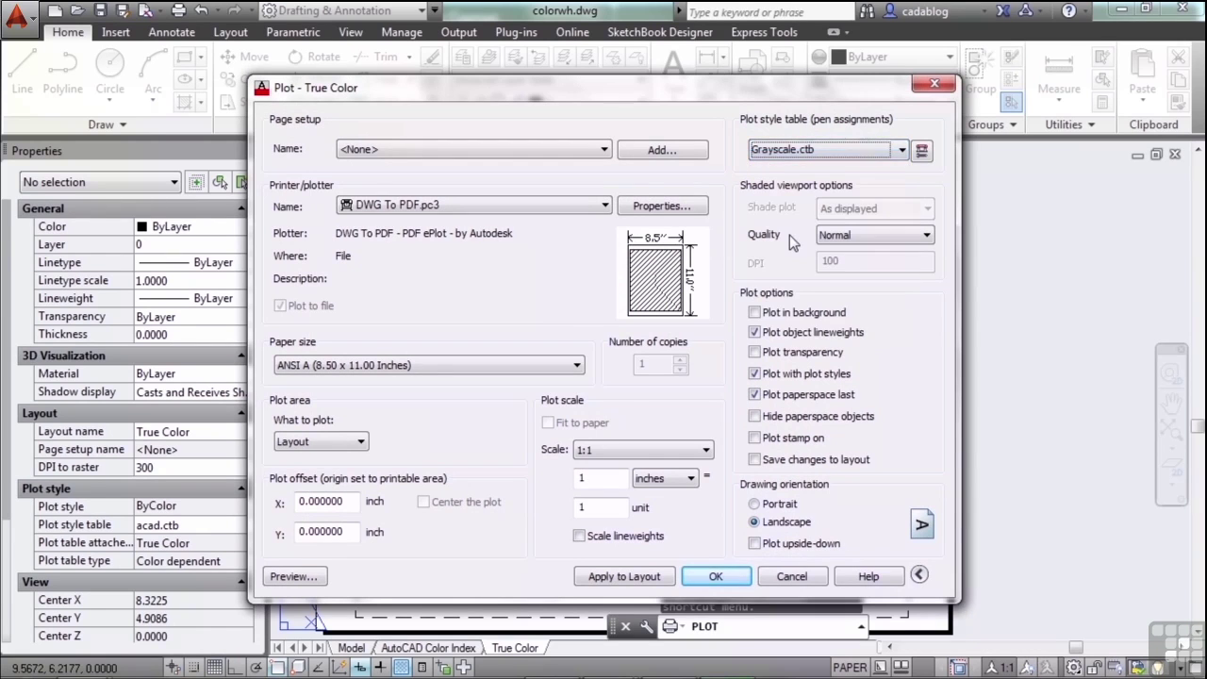
pyautogui.click(296, 576)
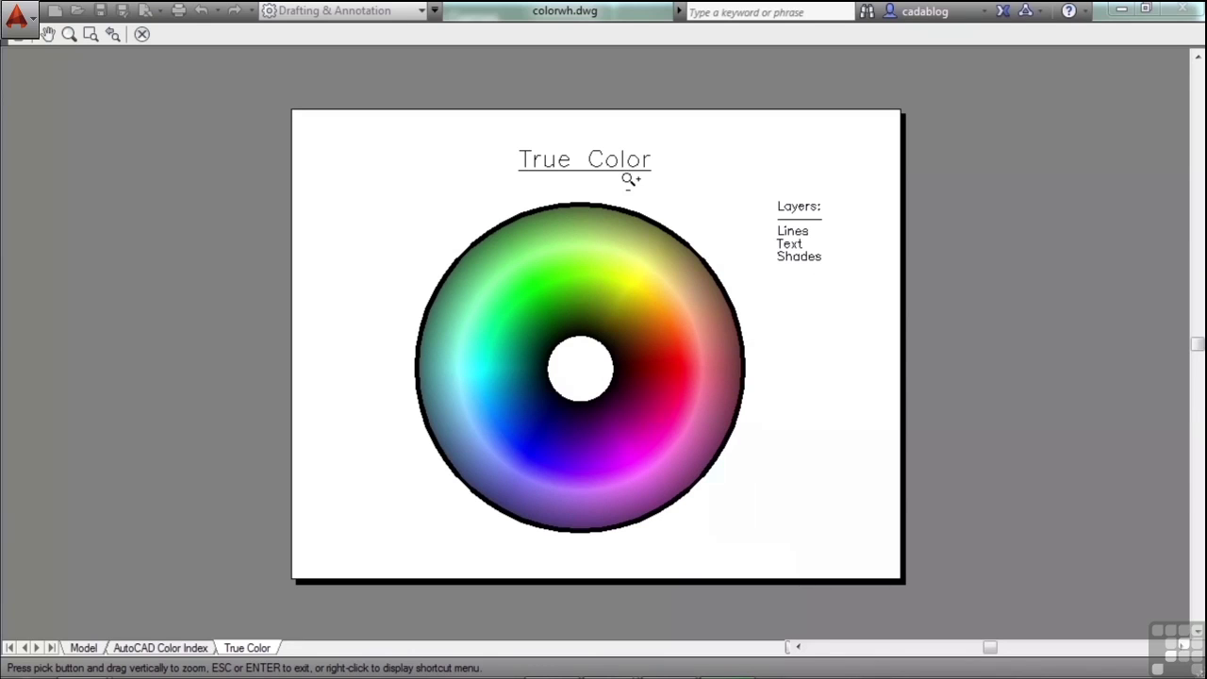
pyautogui.rightClick(618, 257)
pyautogui.click(649, 266)
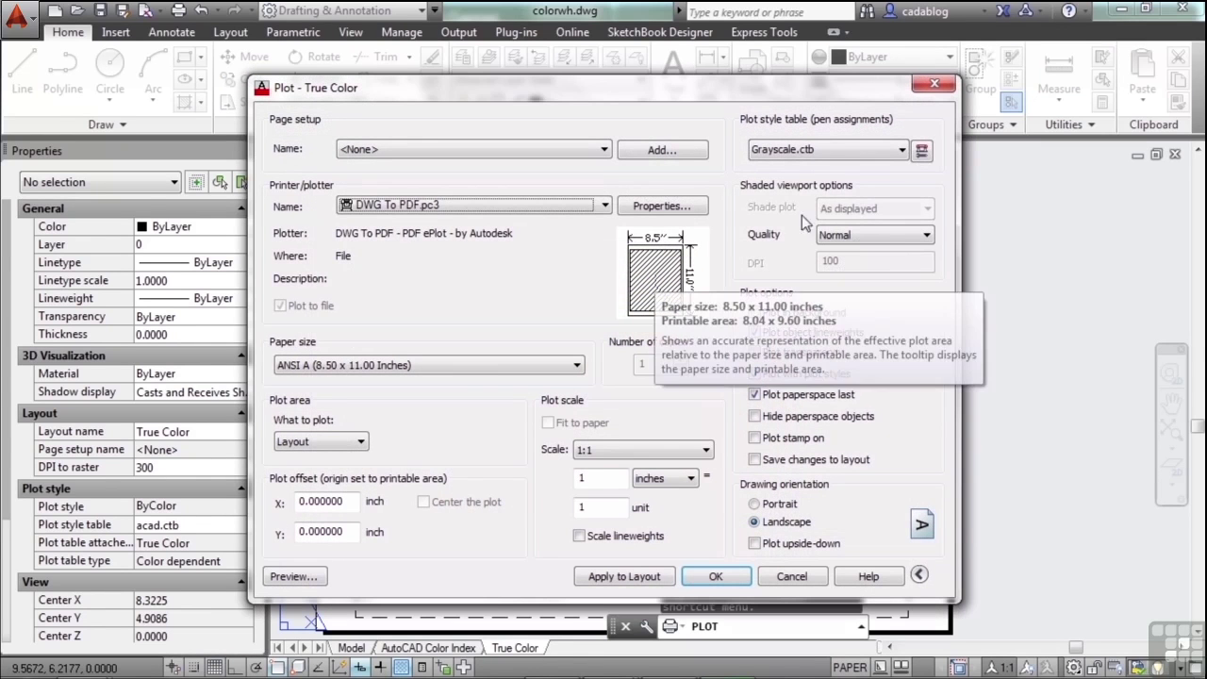
# - Switch to monochrome.ctb and preview the monochrome plot, then exit the preview
pyautogui.click(898, 154)
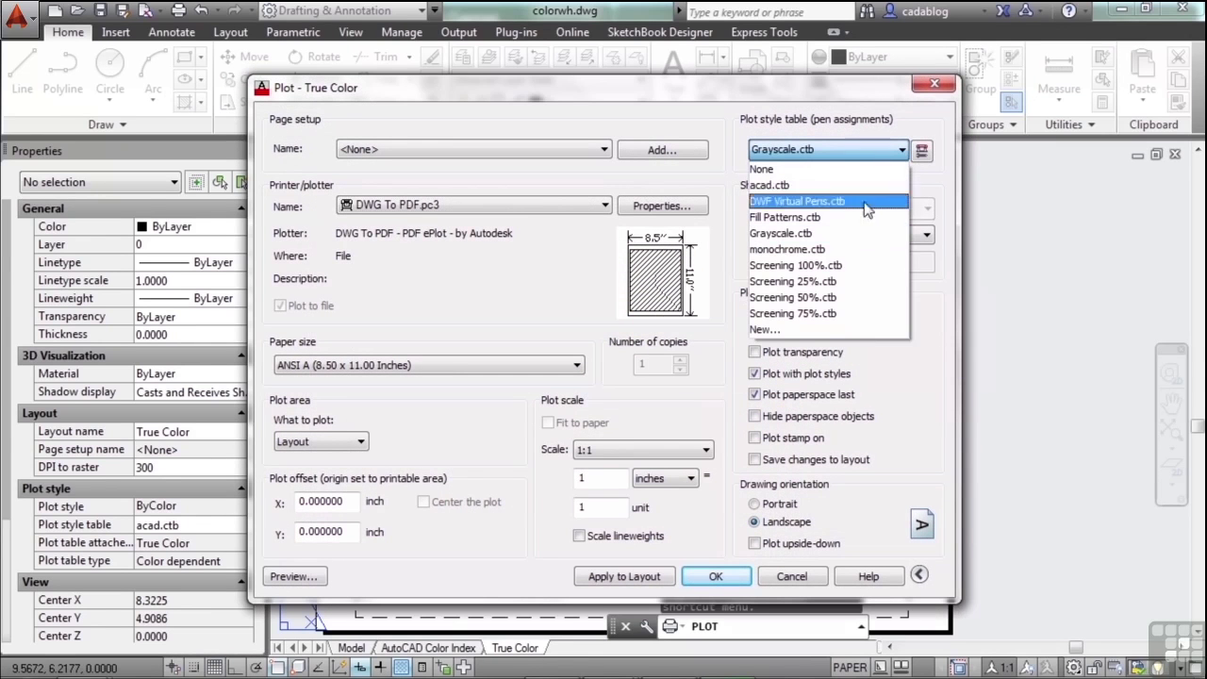
pyautogui.click(835, 248)
pyautogui.click(318, 577)
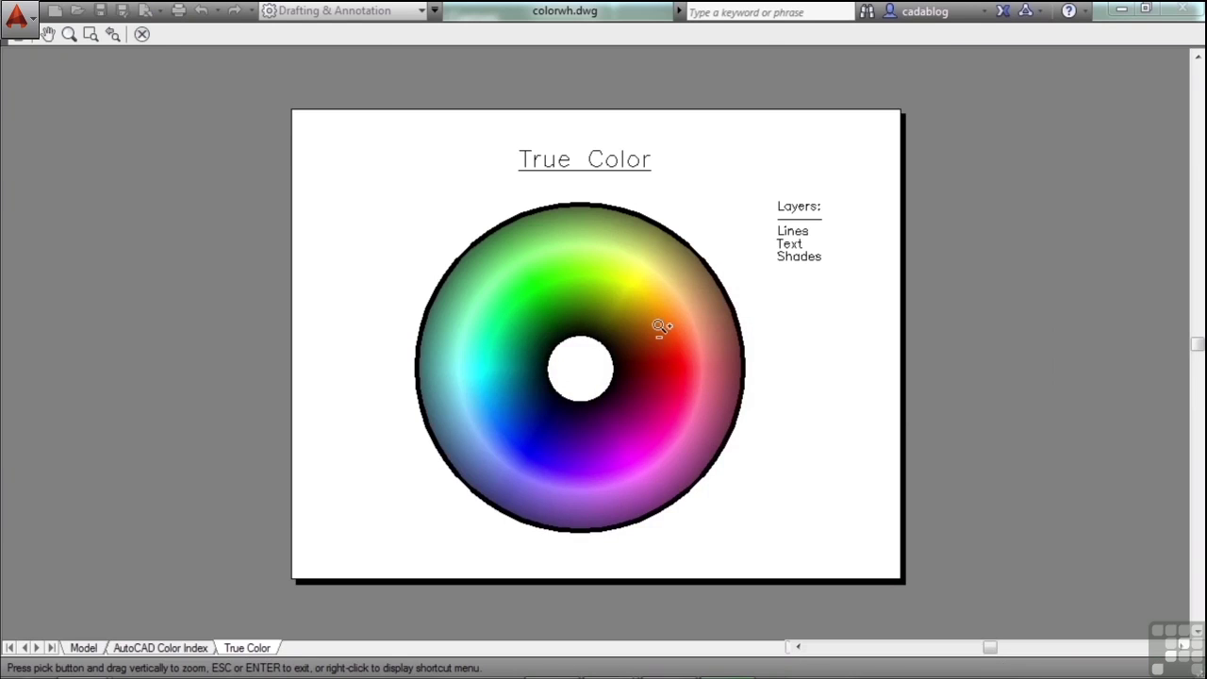
pyautogui.rightClick(668, 330)
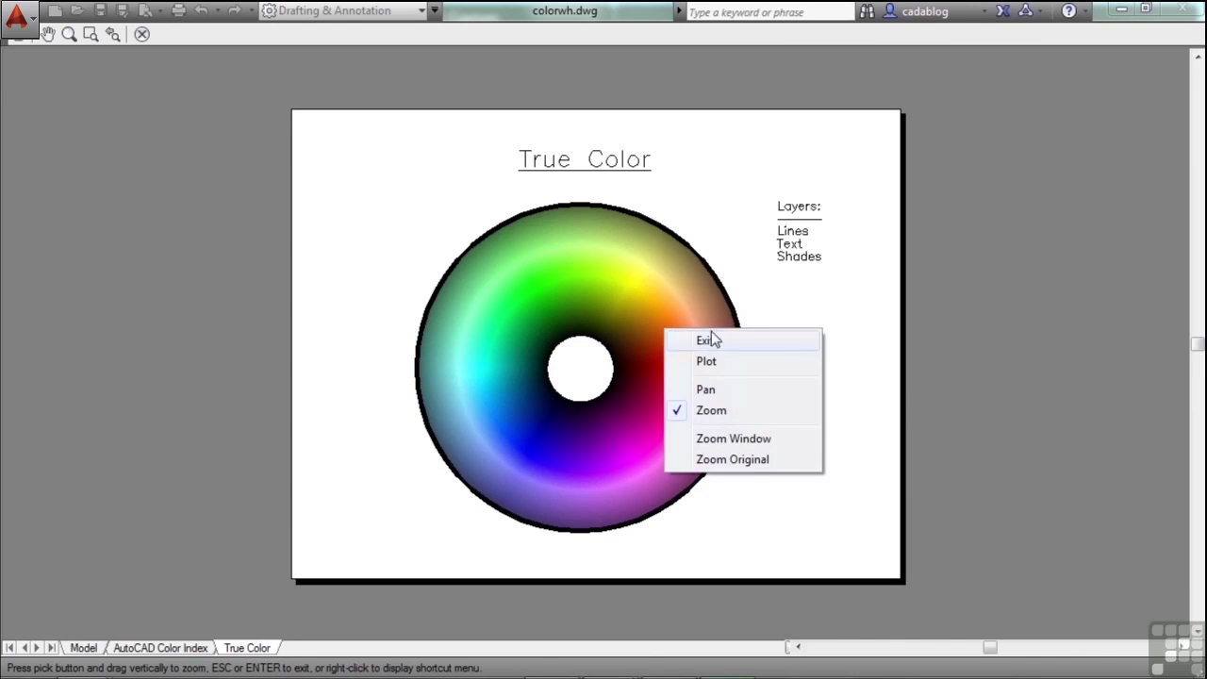
pyautogui.click(726, 338)
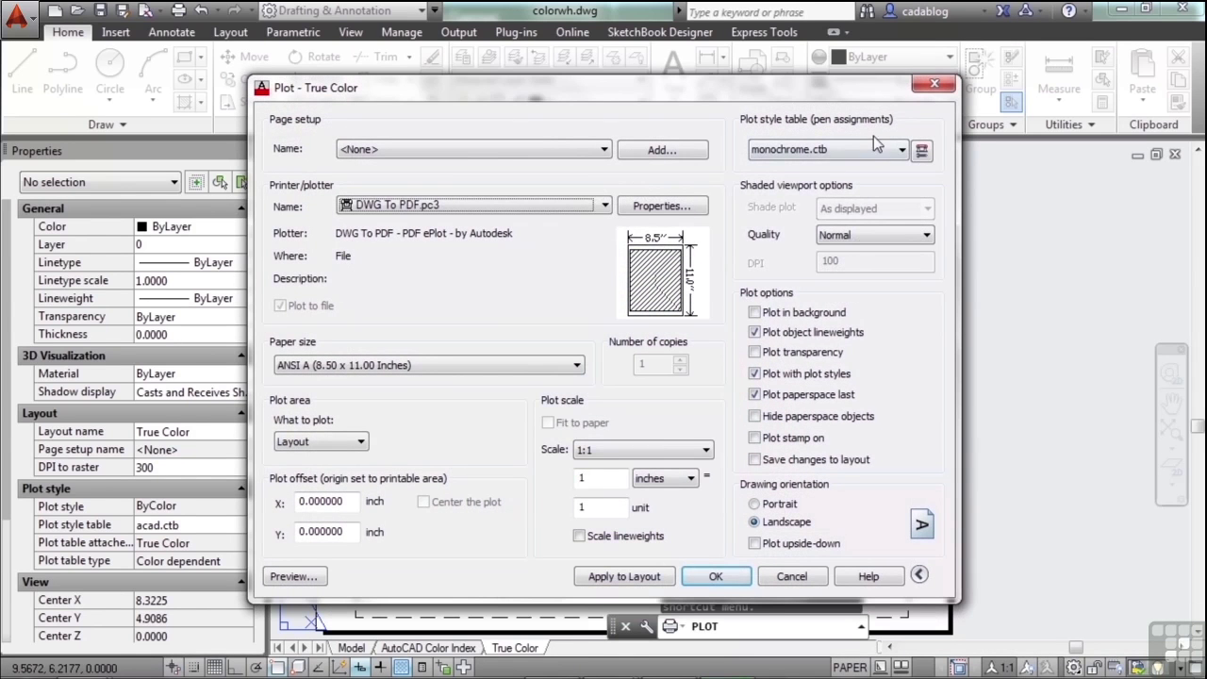
# - Set the plot style table back to acad.ctb and cancel the plot
pyautogui.click(874, 144)
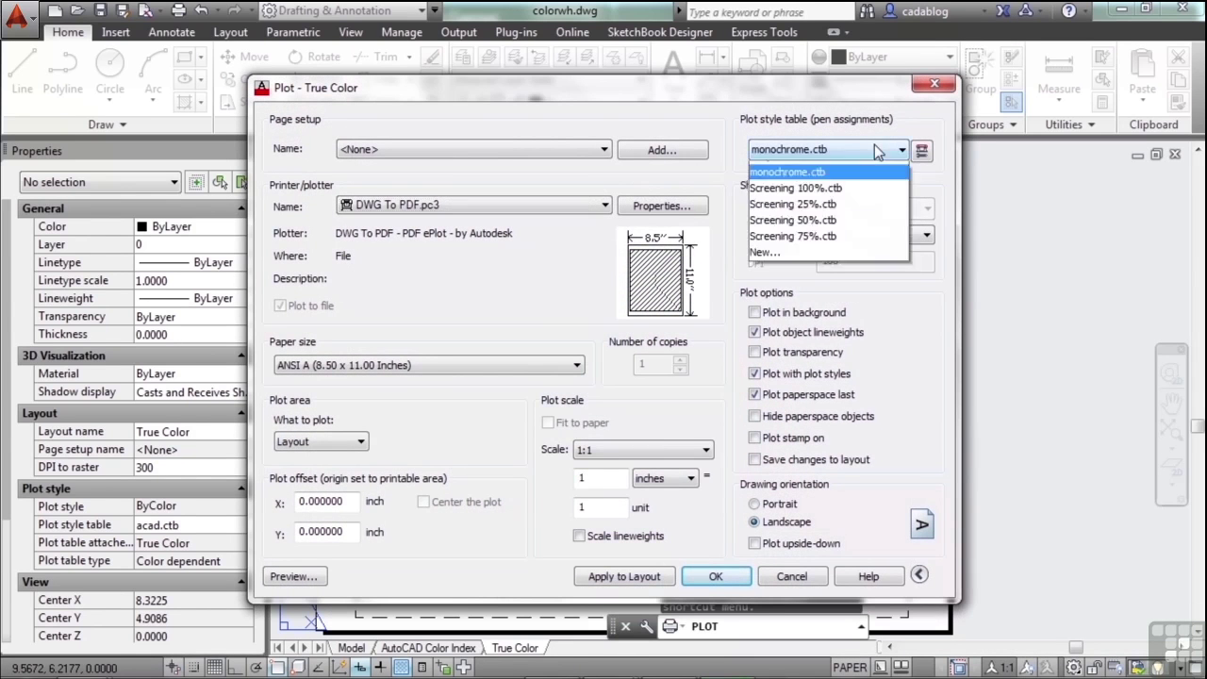
pyautogui.scroll(2, 849, 208)
pyautogui.click(811, 189)
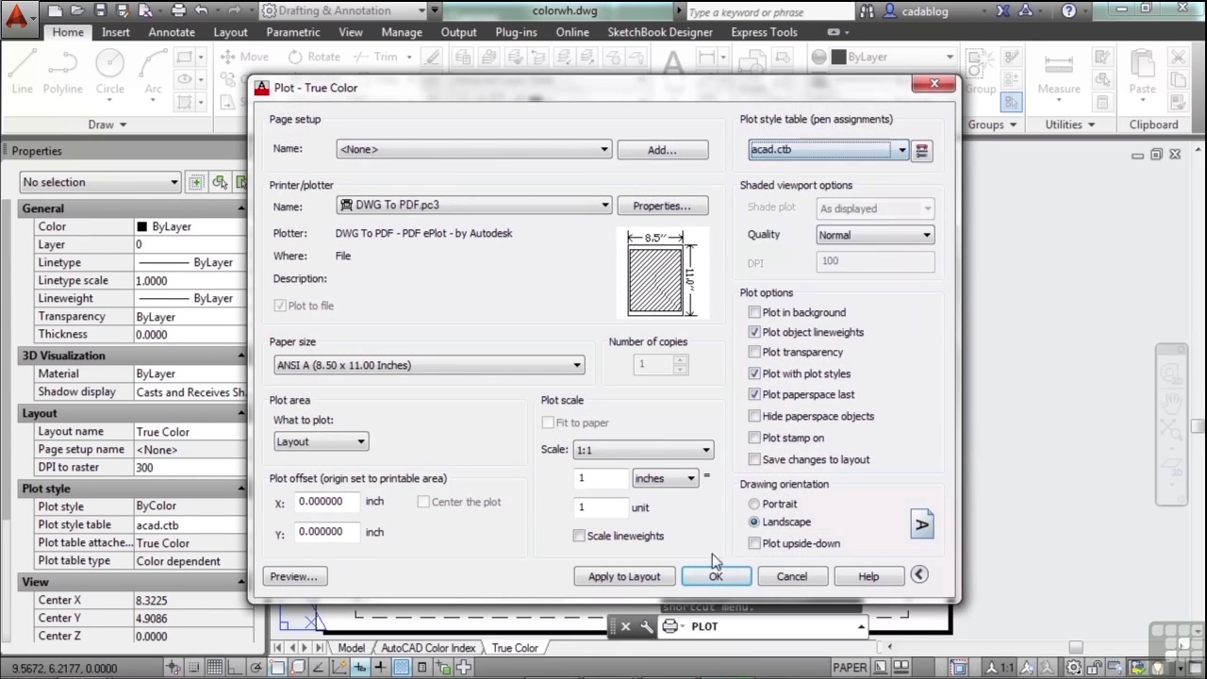
pyautogui.click(783, 579)
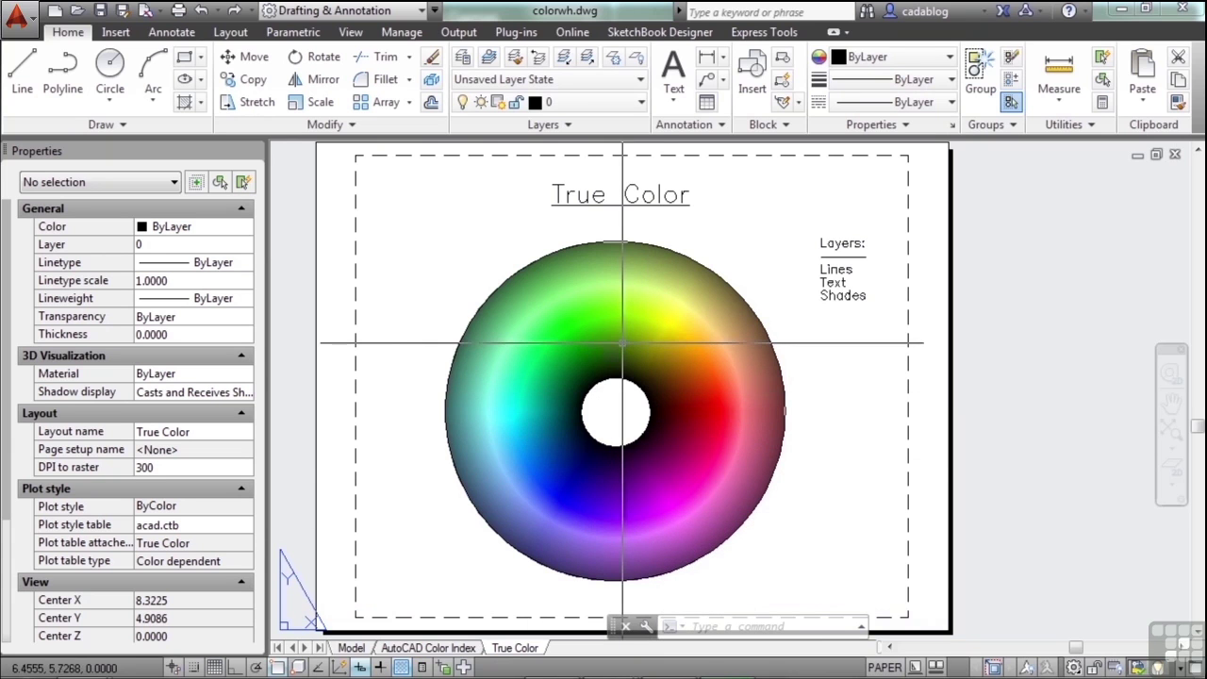
# - Enter the viewport's model space, select a green colour-wheel solid (0,192,100) and zoom in
pyautogui.click(462, 559)
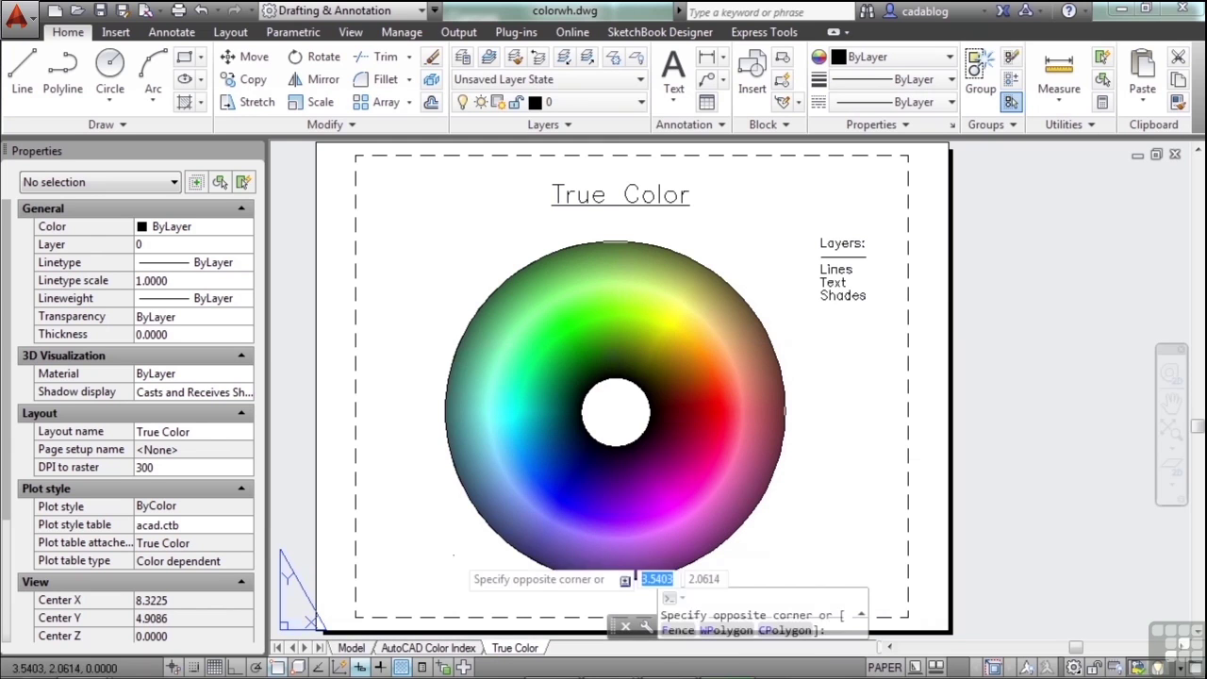
pyautogui.click(636, 572)
pyautogui.doubleClick(613, 420)
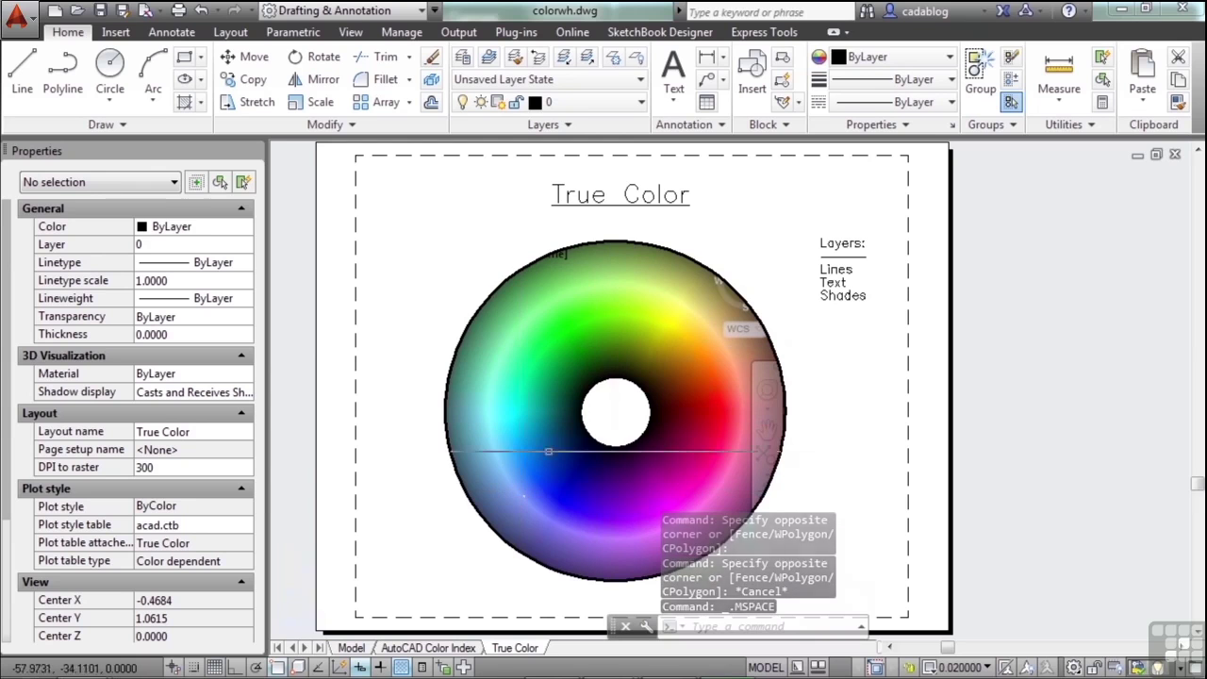
pyautogui.click(540, 371)
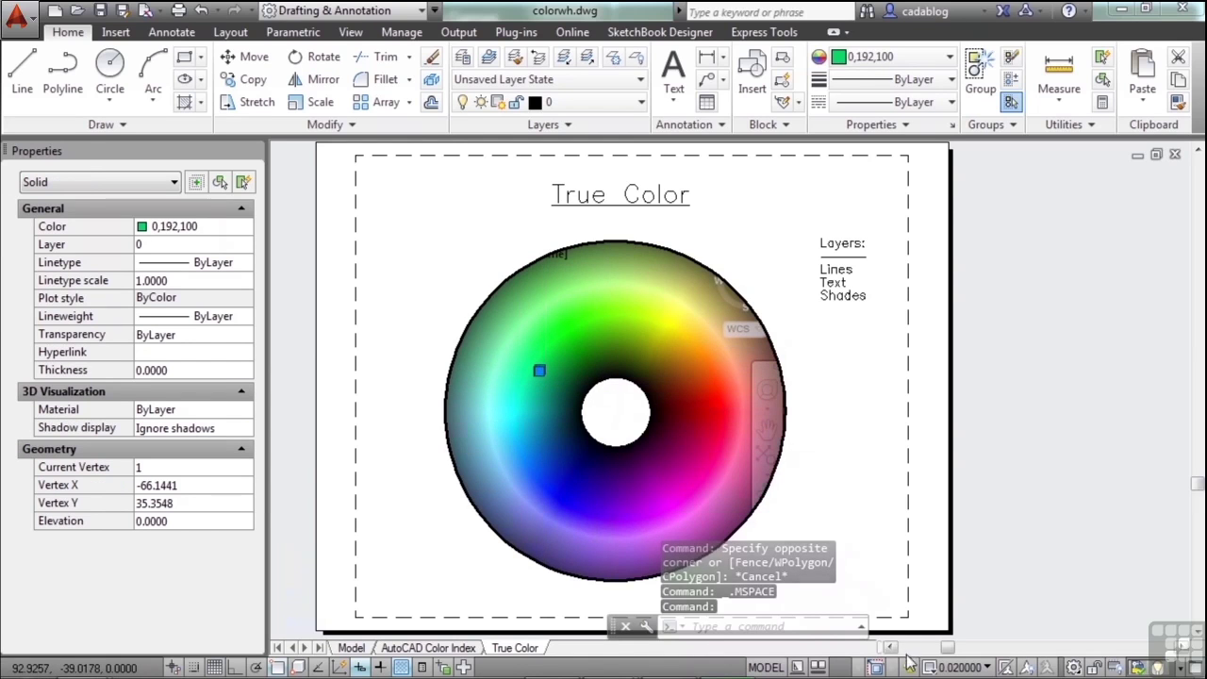
pyautogui.scroll(4, 539, 377)
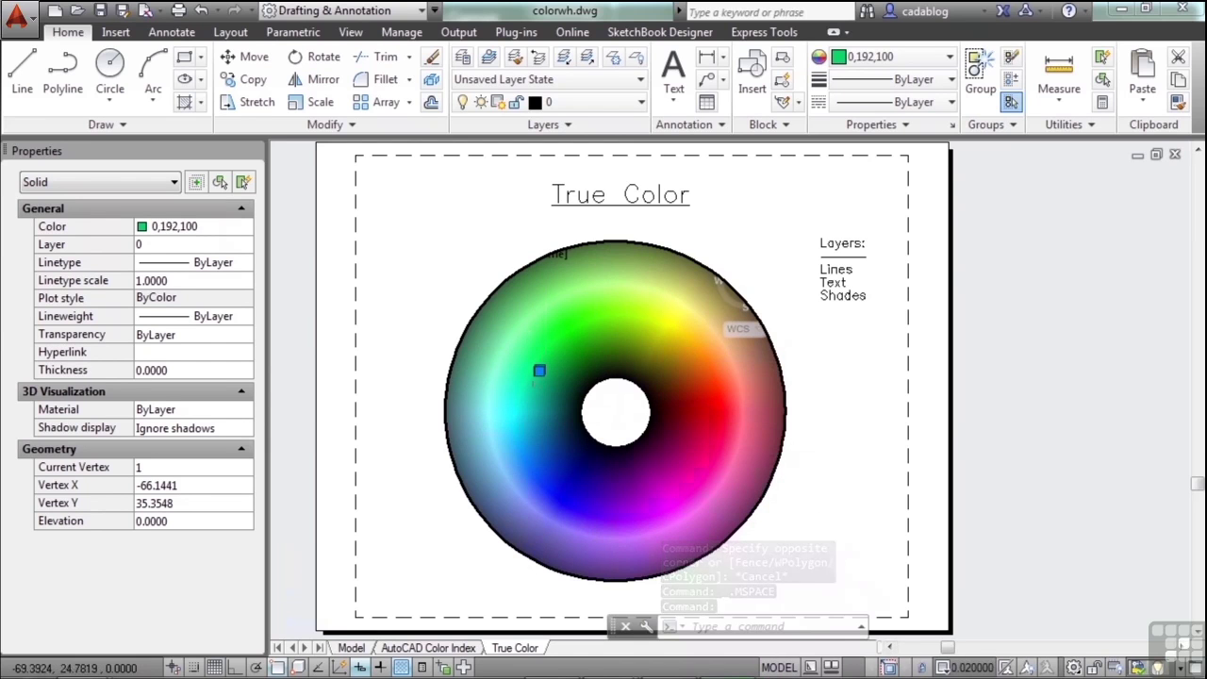
pyautogui.scroll(5, 534, 321)
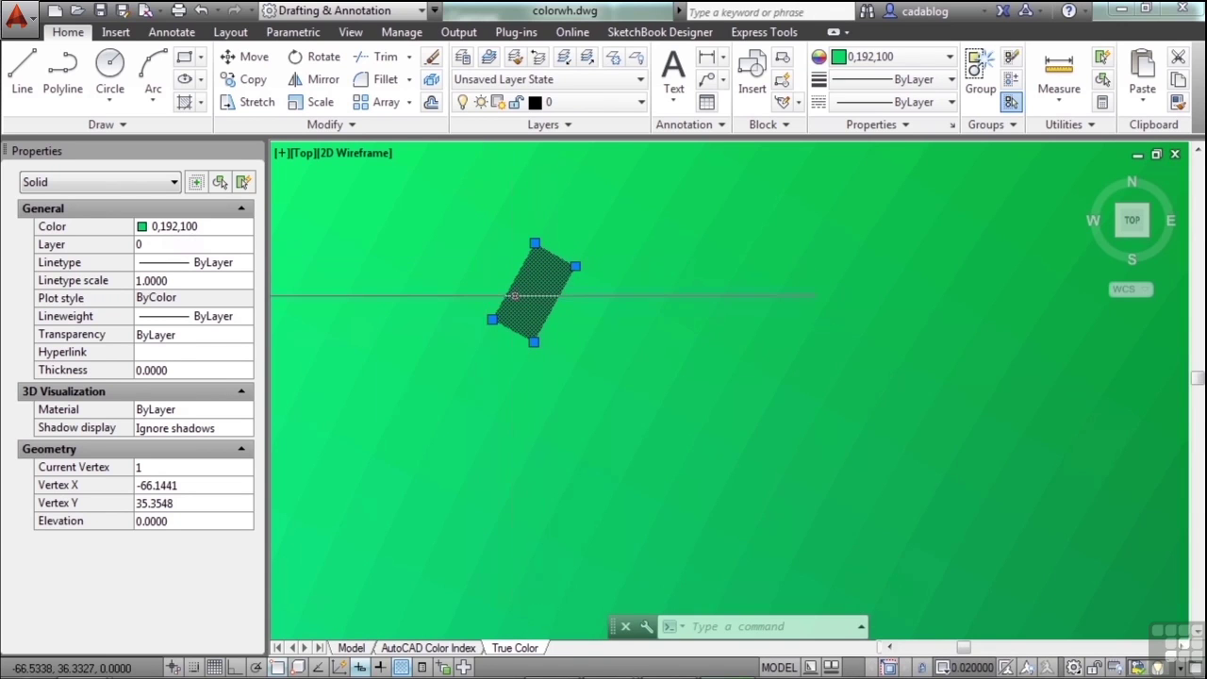
# - Open Select Color for the solid and look through the Index, True Color and Color Books tabs
pyautogui.click(226, 233)
pyautogui.click(247, 229)
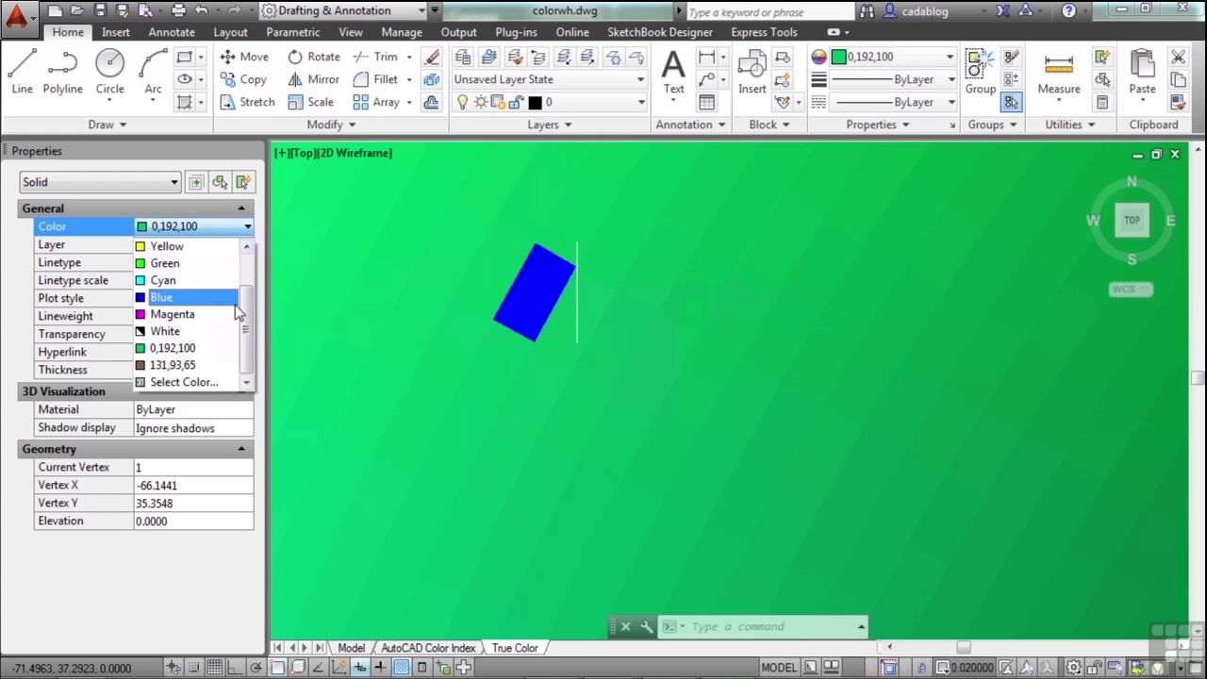
pyautogui.click(197, 383)
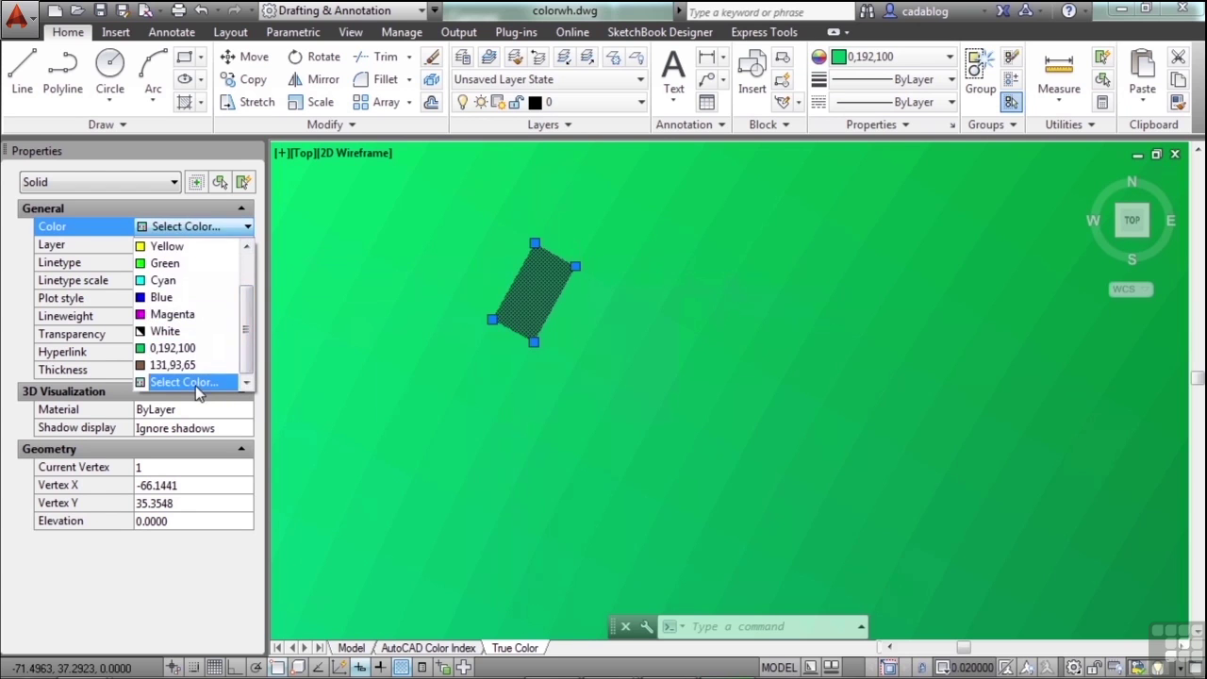
pyautogui.click(453, 194)
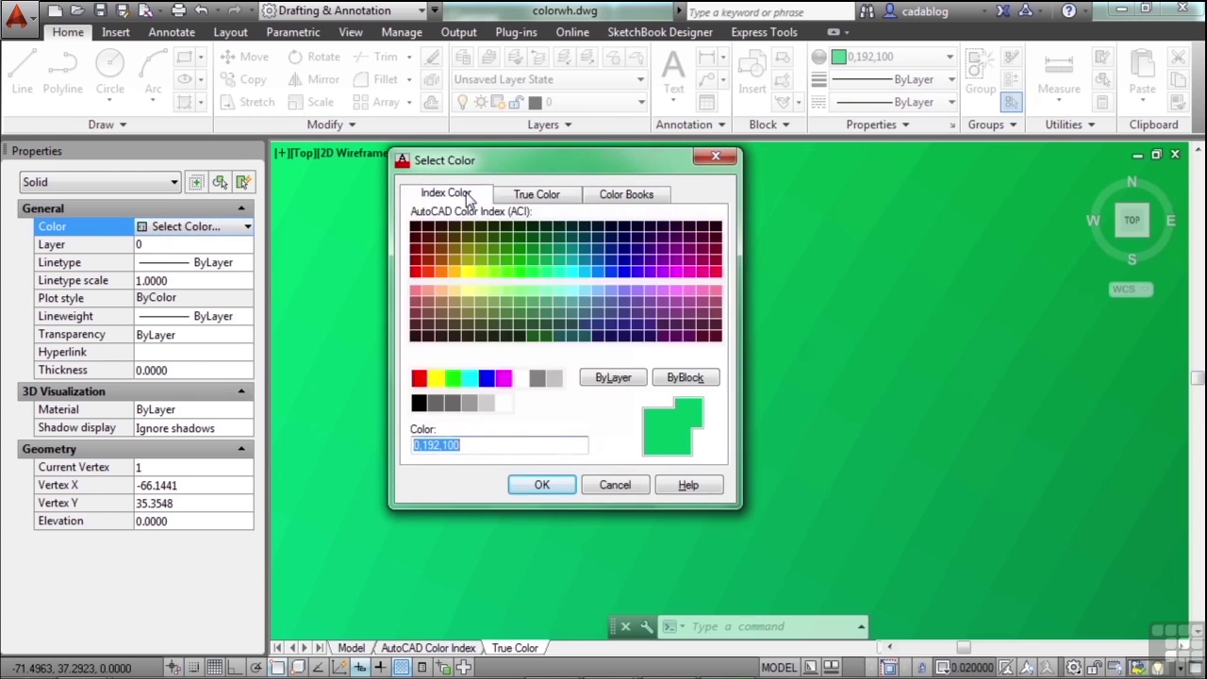
pyautogui.click(518, 200)
pyautogui.click(604, 200)
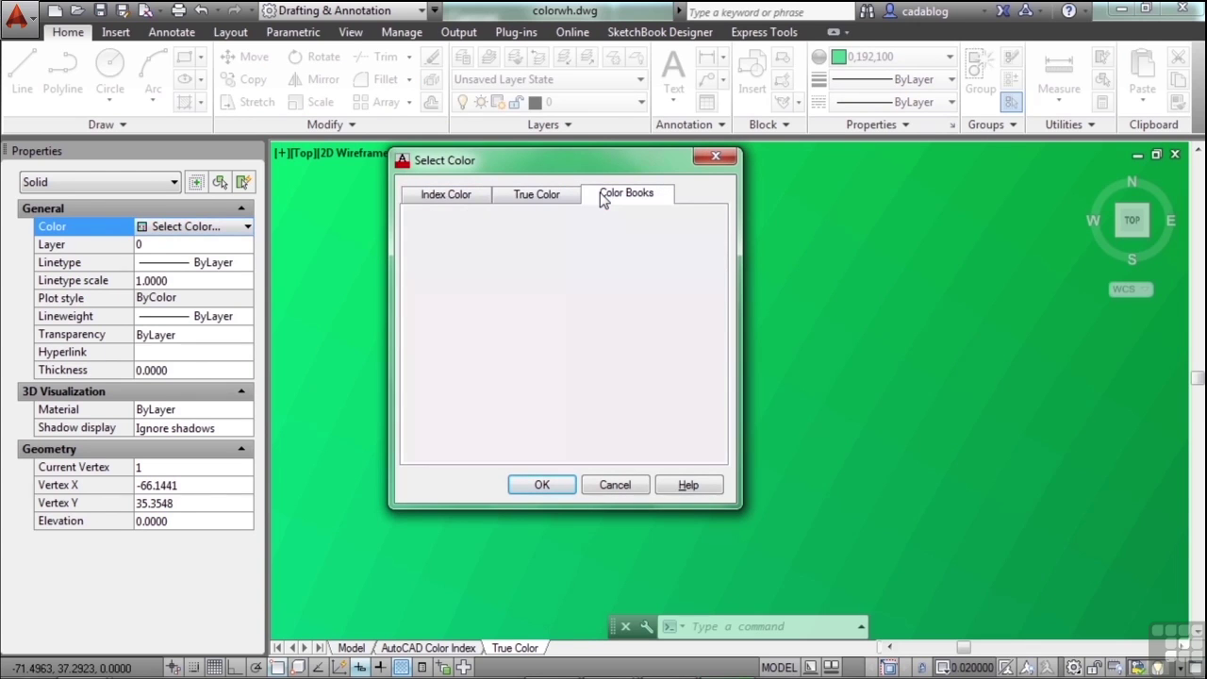
pyautogui.click(469, 200)
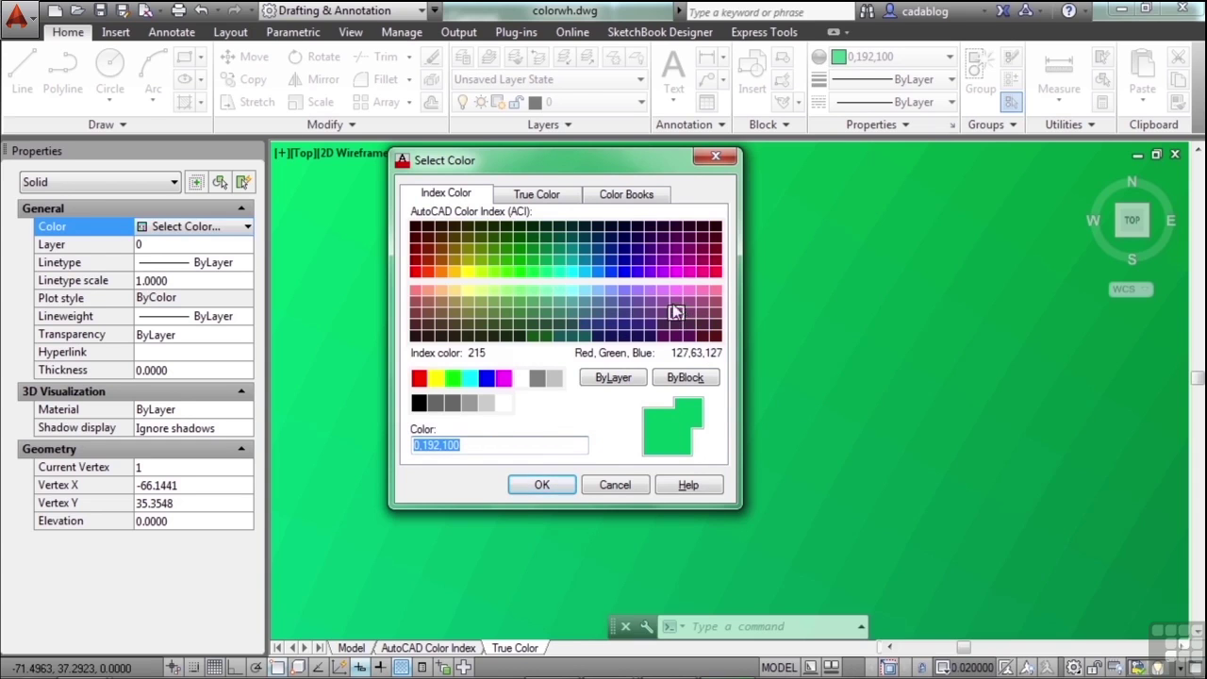
pyautogui.click(552, 195)
pyautogui.click(459, 196)
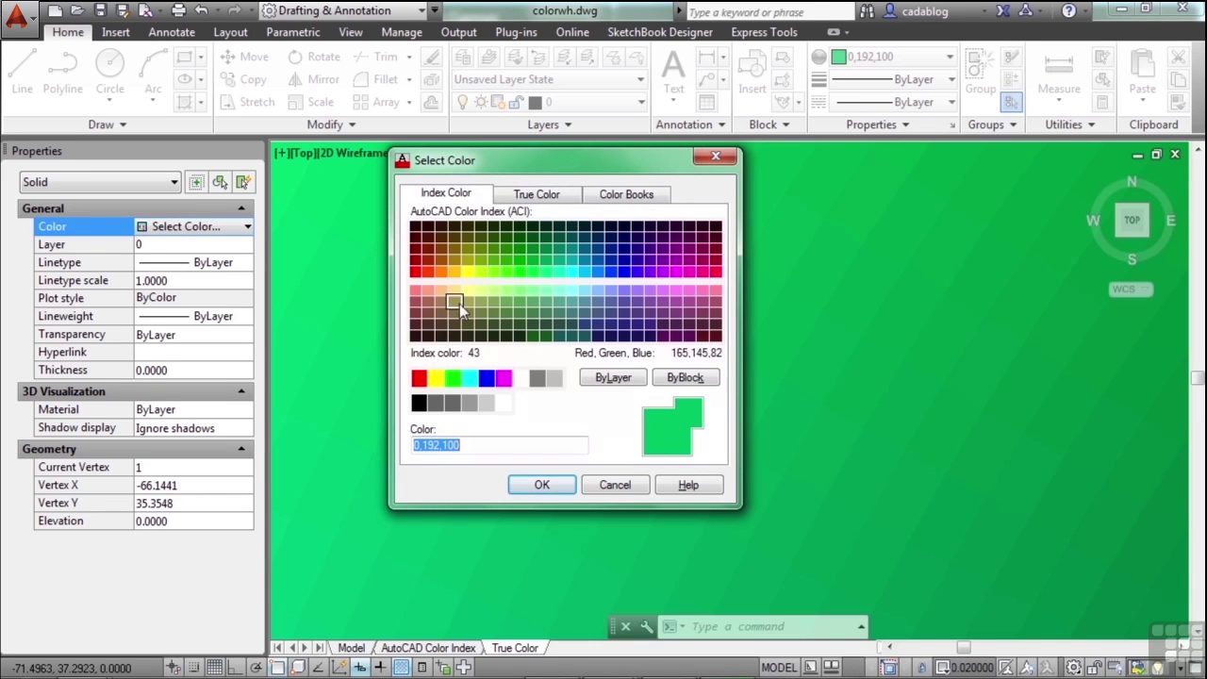
# - On the True Color tab with HSL, set the hue to red and enter 255,0,0
pyautogui.click(539, 196)
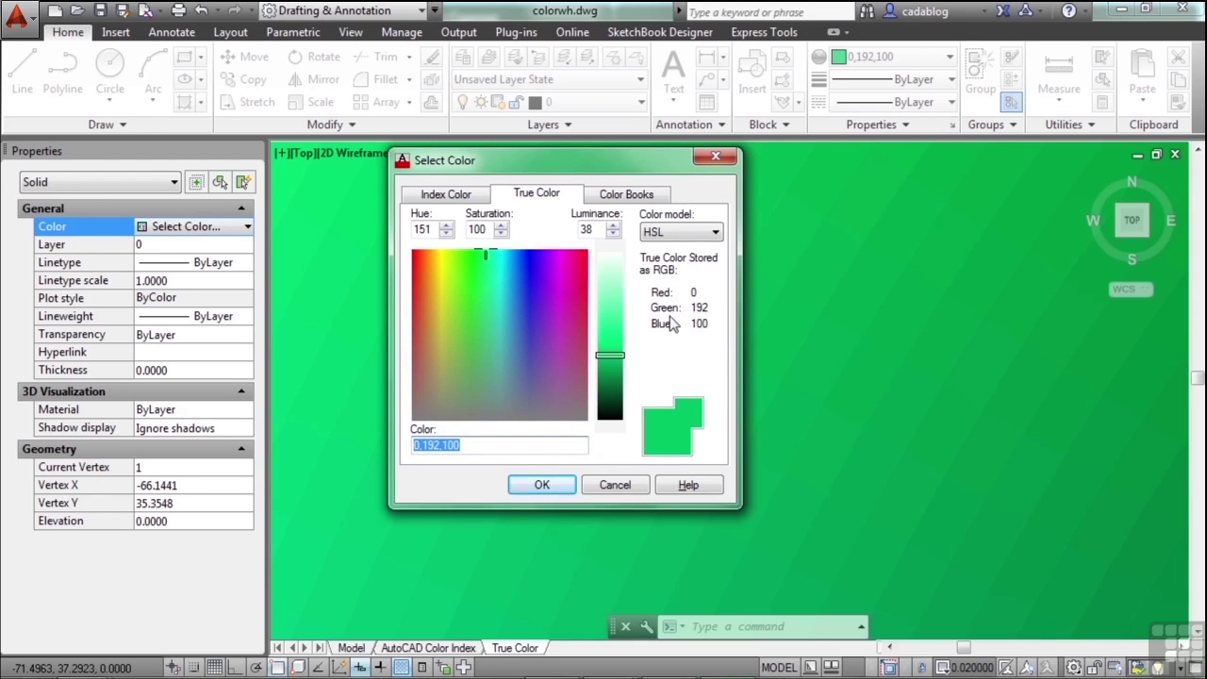
pyautogui.moveTo(418, 264)
pyautogui.mouseDown()
pyautogui.moveTo(411, 247)
pyautogui.moveTo(413, 353)
pyautogui.moveTo(513, 376)
pyautogui.moveTo(561, 298)
pyautogui.moveTo(493, 324)
pyautogui.moveTo(476, 350)
pyautogui.moveTo(412, 248)
pyautogui.mouseUp()
pyautogui.moveTo(610, 356)
pyautogui.mouseDown()
pyautogui.moveTo(611, 320)
pyautogui.moveTo(615, 348)
pyautogui.mouseUp()
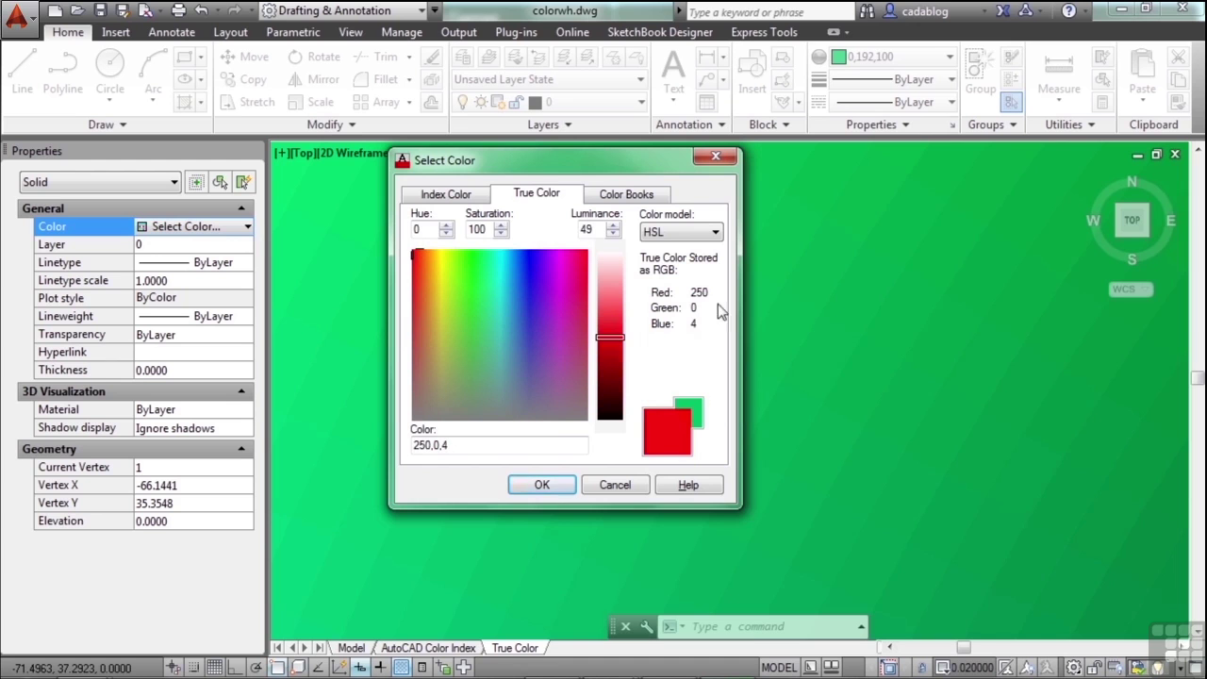
pyautogui.doubleClick(479, 443)
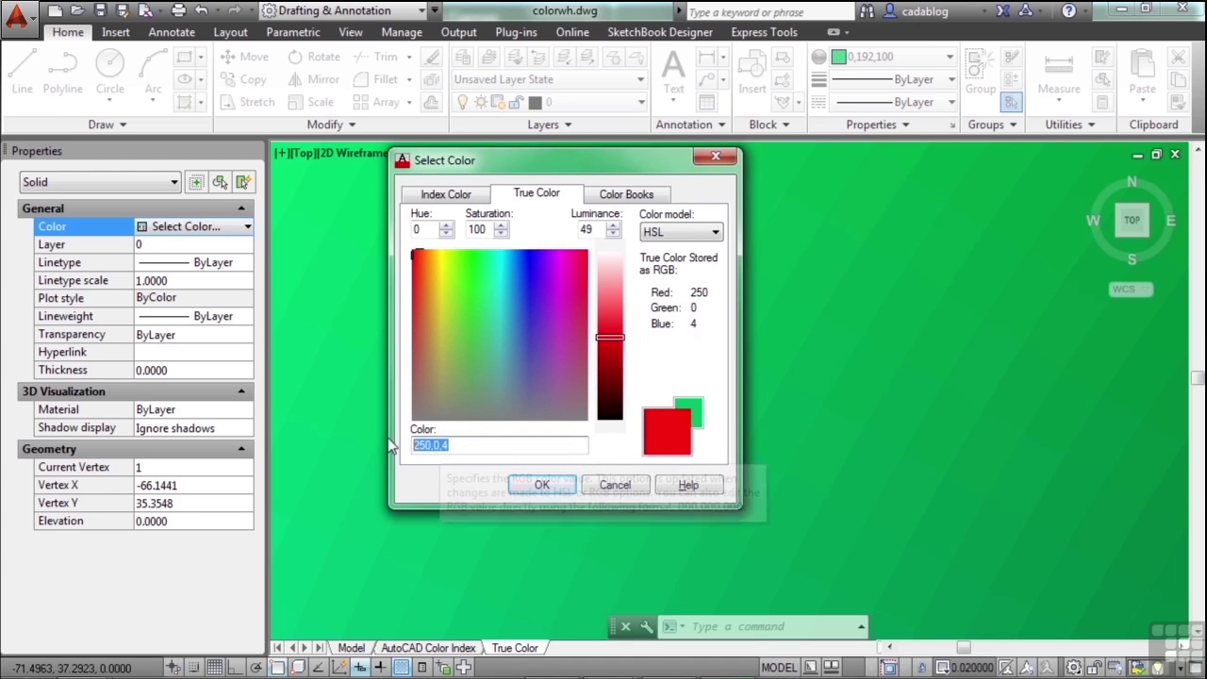
pyautogui.write('2')
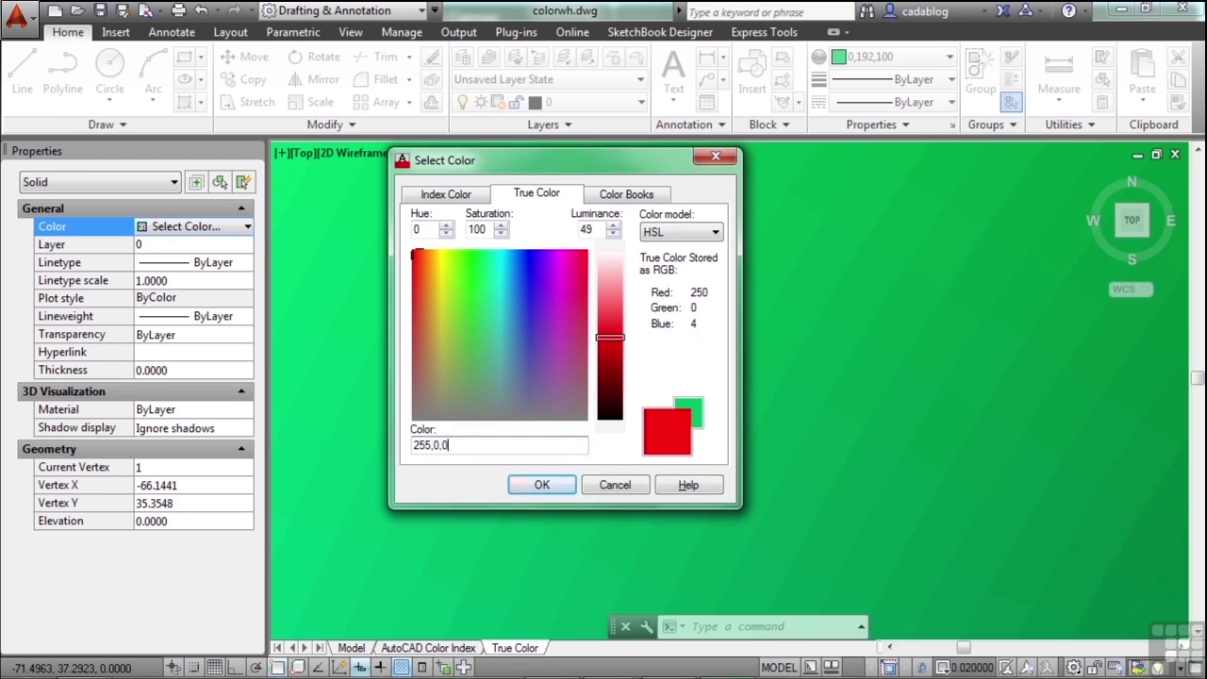
# - Apply red 255,0,0 to the solid, then undo the colour change
pyautogui.click(542, 485)
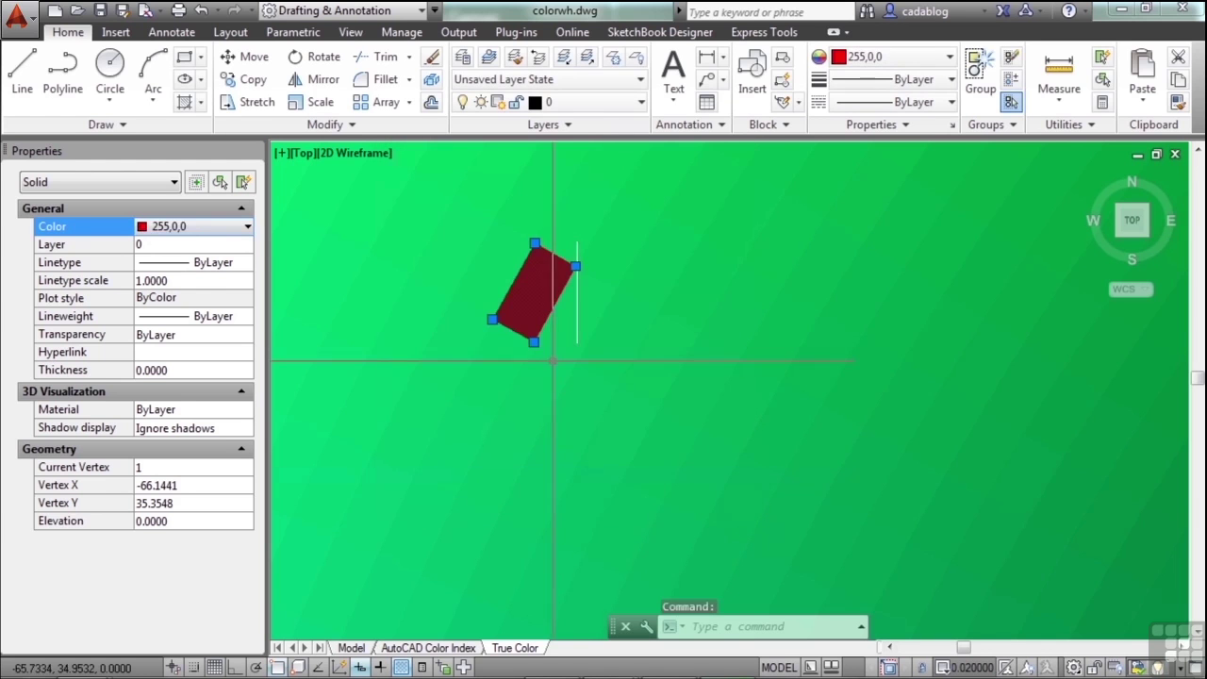
pyautogui.press('Escape')
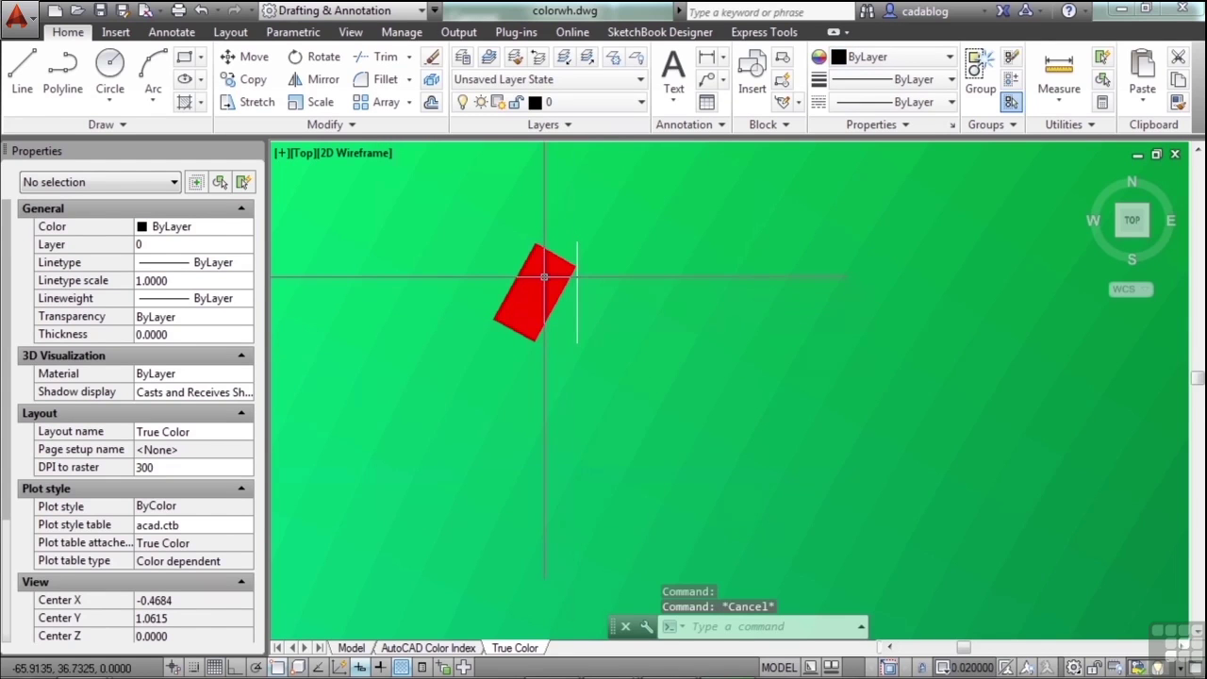
pyautogui.scroll(-3, 543, 276)
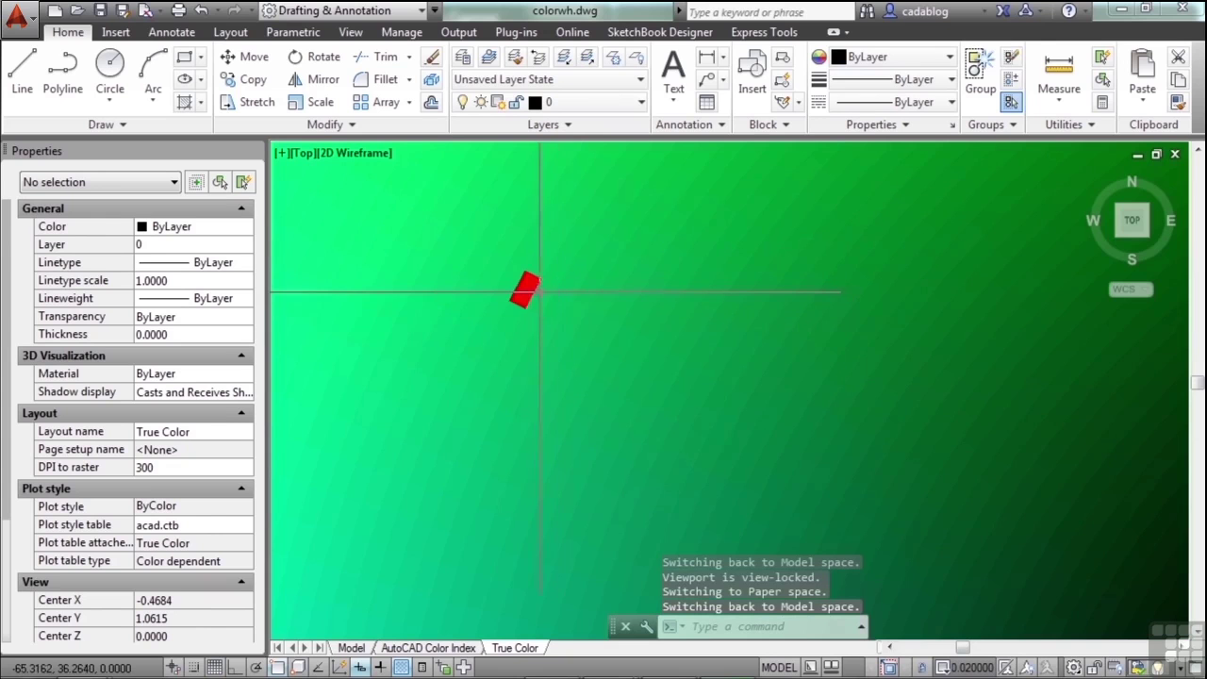
pyautogui.hotkey('ctrl', 'z')
pyautogui.hotkey('ctrl', 'z')
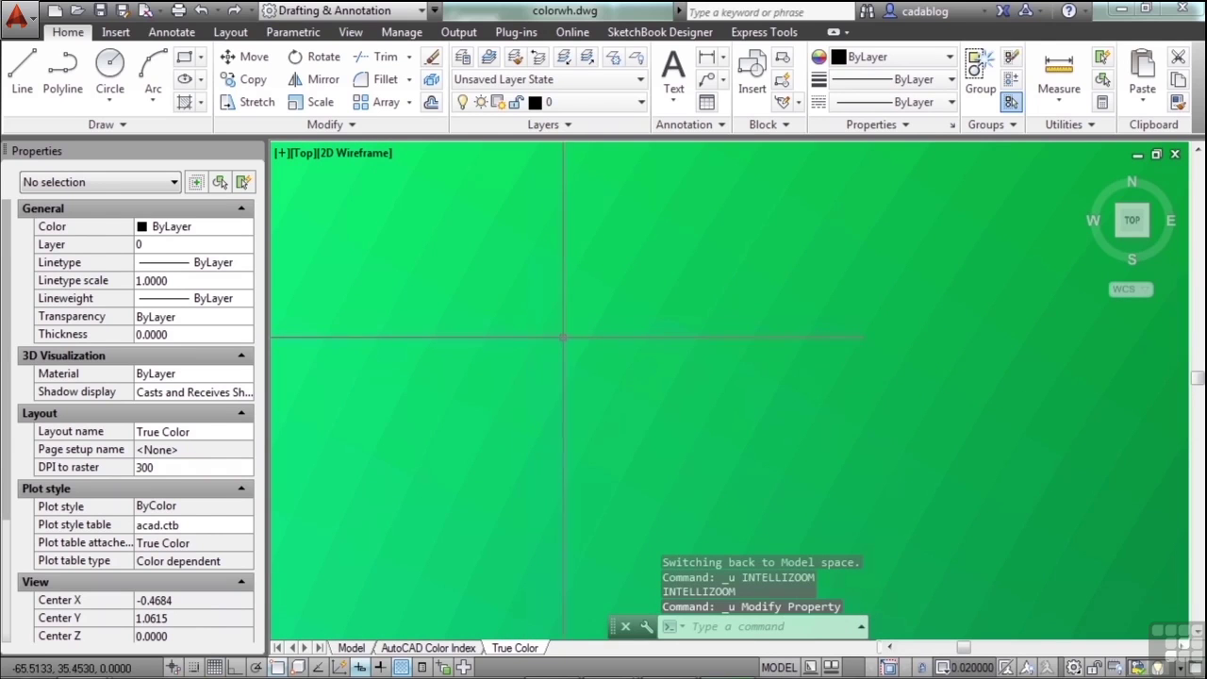
# - Zoom out and leave the viewport to return to paper space
pyautogui.scroll(5, 585, 352)
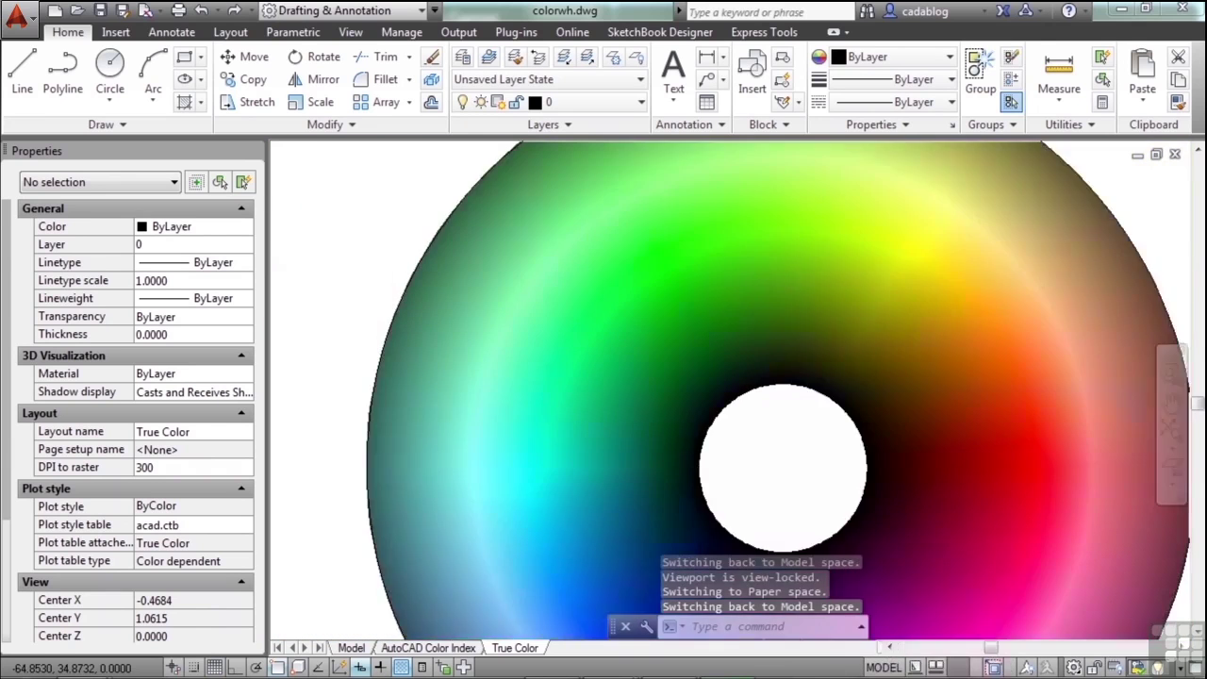
pyautogui.scroll(-4, 604, 369)
pyautogui.doubleClick(452, 318)
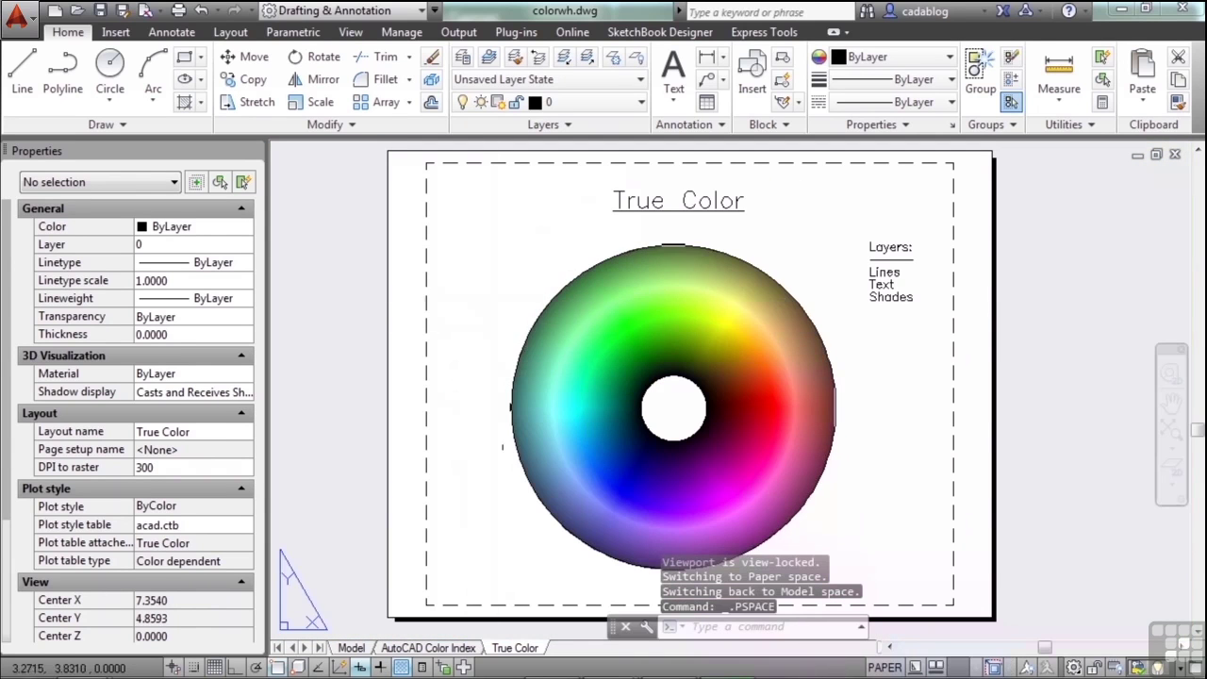
# - Preview the AutoCAD Color Index layout as a DWF6 ePlot.pc3 plot with acad.ctb, then exit
pyautogui.click(467, 649)
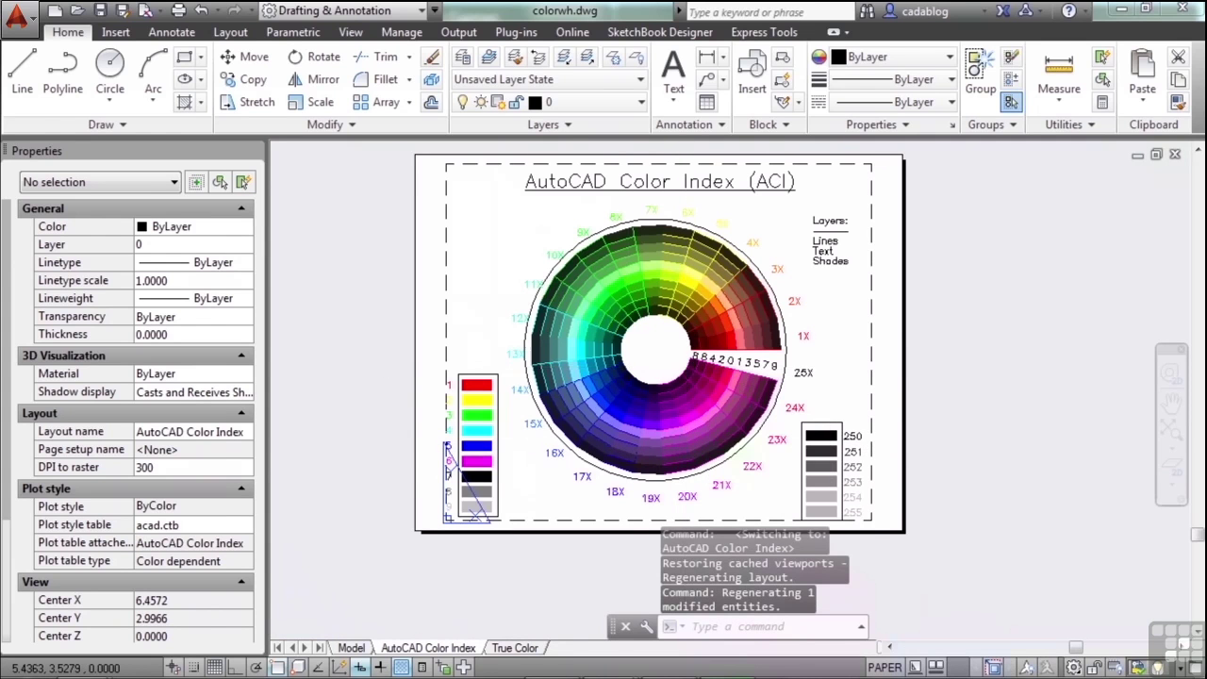
pyautogui.hotkey('ctrl', 'p')
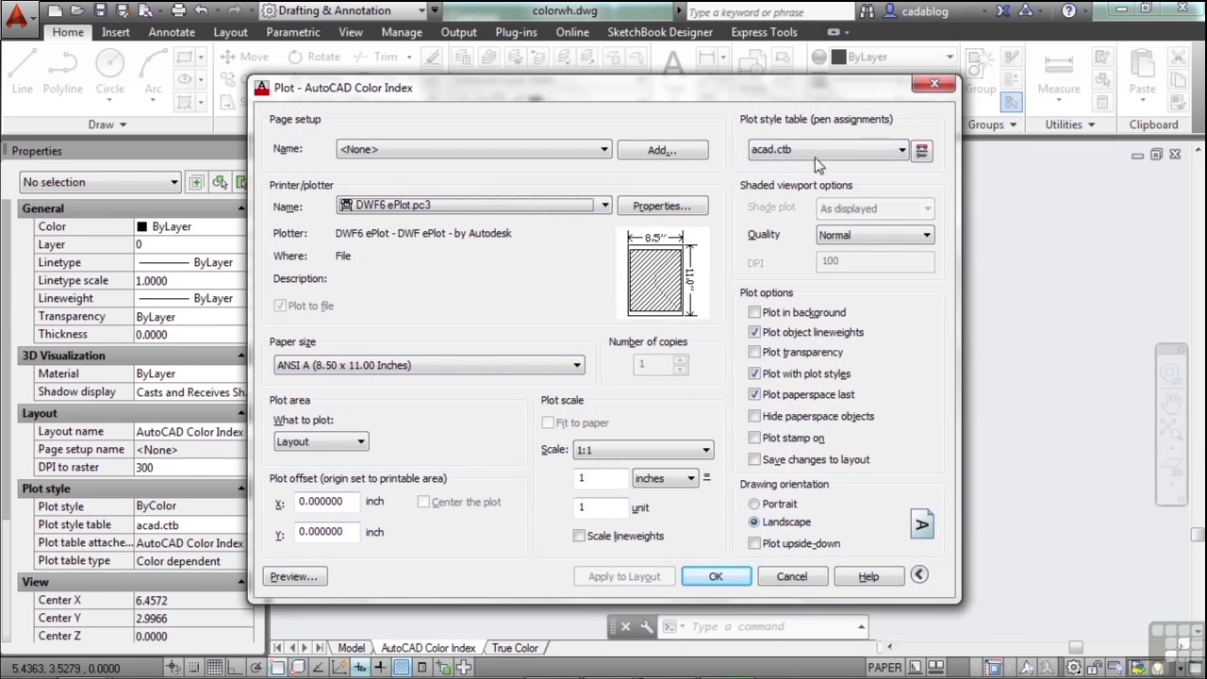
pyautogui.click(317, 579)
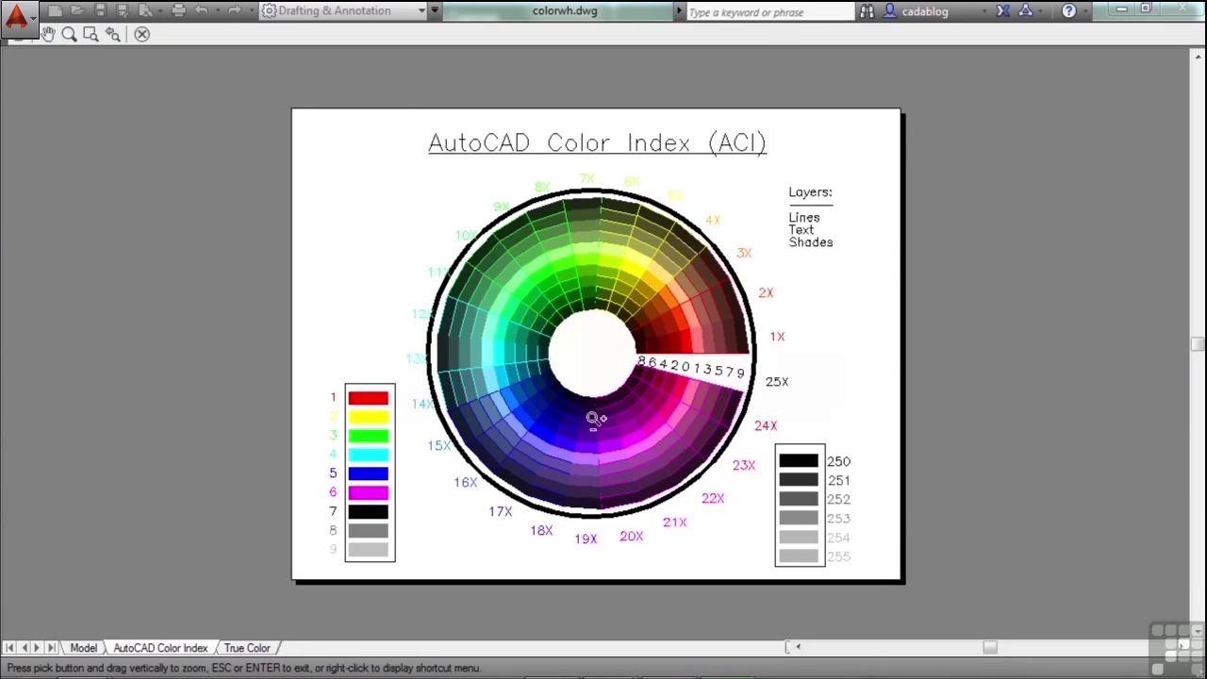
pyautogui.rightClick(585, 418)
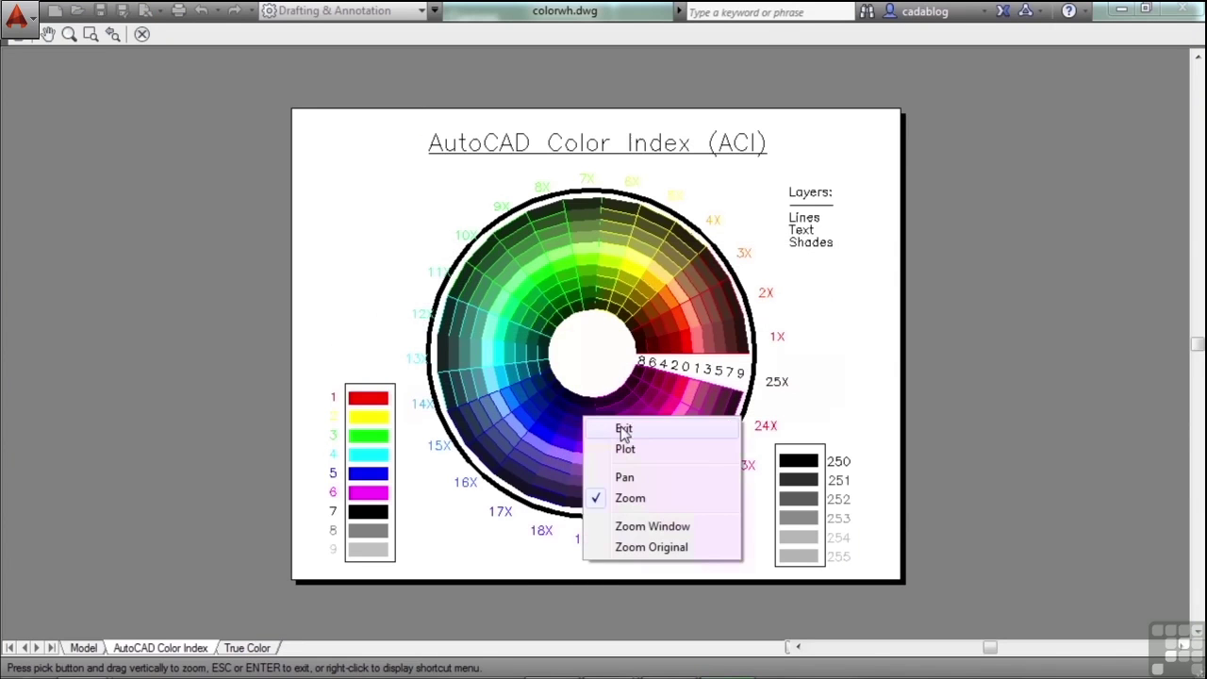
pyautogui.click(623, 431)
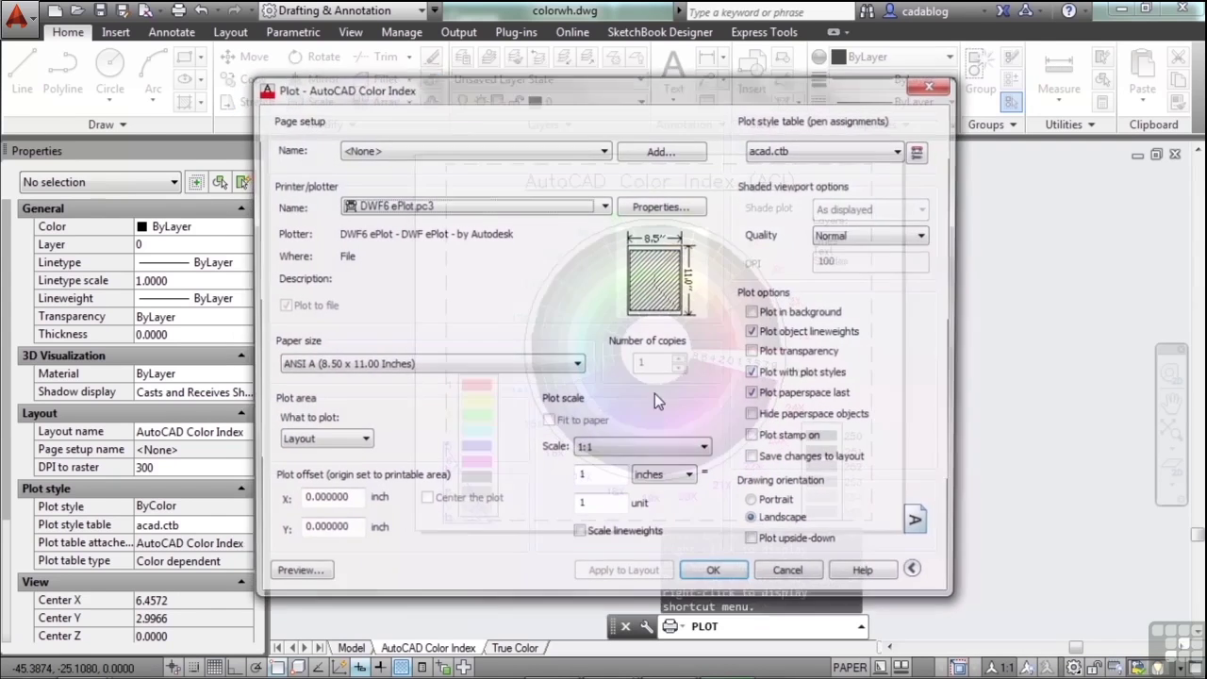
# - Apply the monochrome.ctb plot style table and confirm the layout previews entirely in black
pyautogui.click(896, 149)
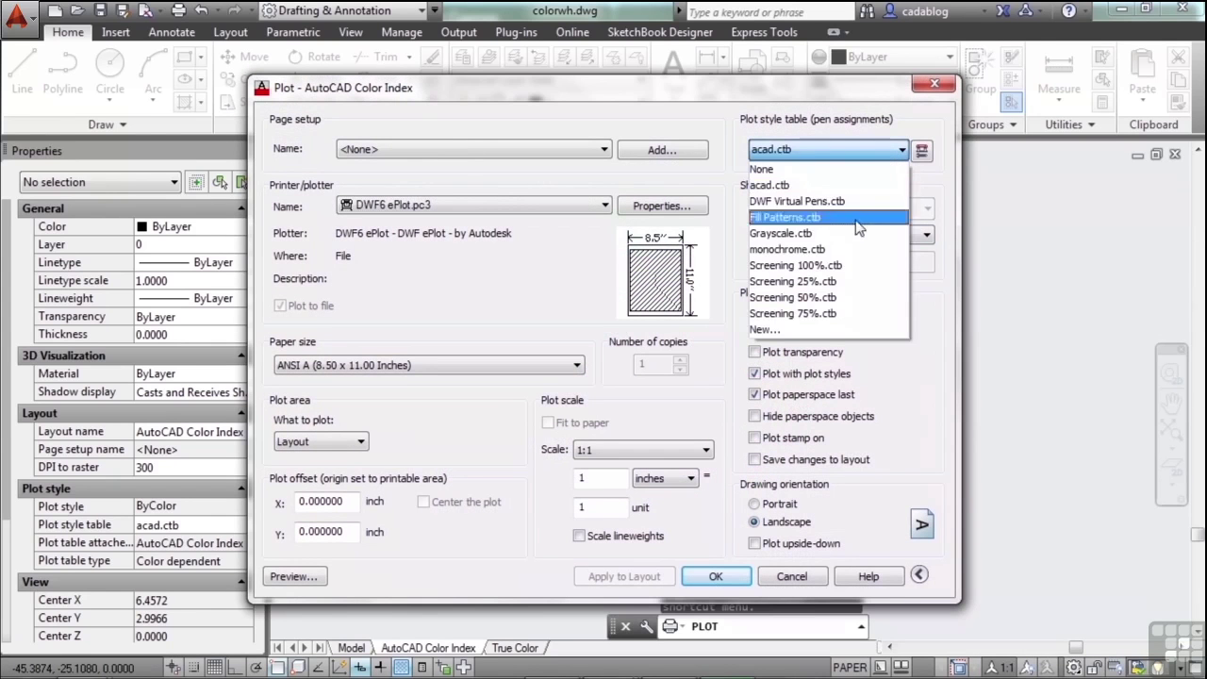
pyautogui.click(826, 249)
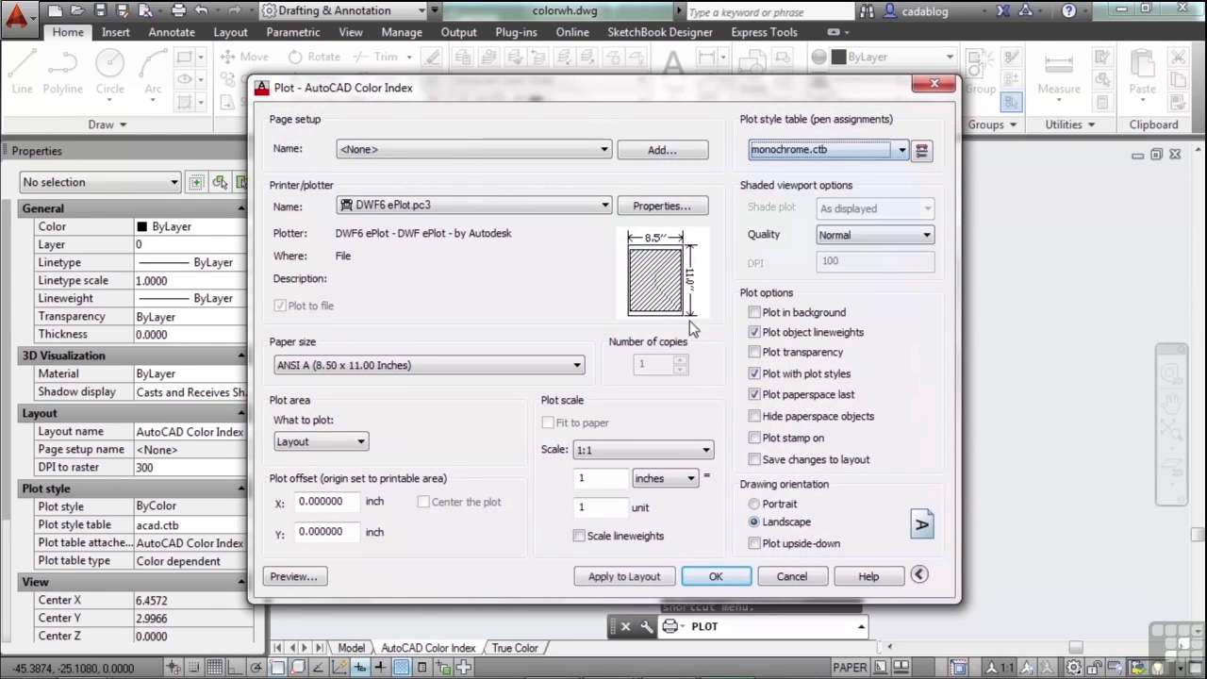
pyautogui.click(293, 576)
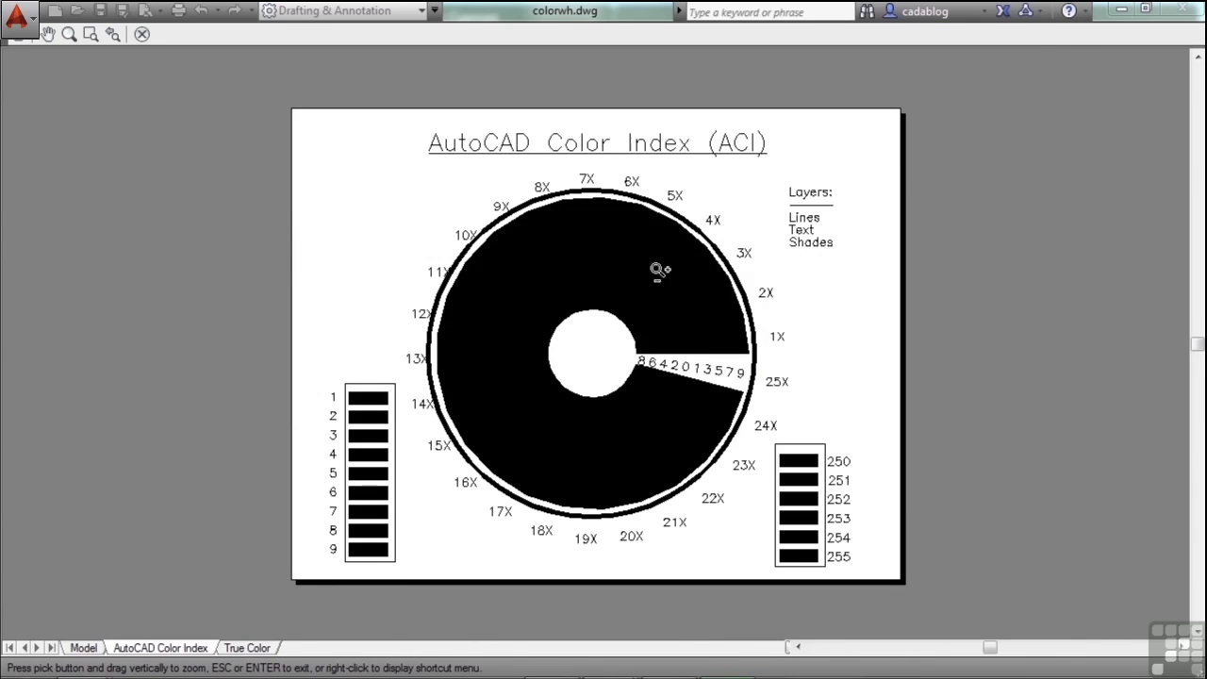
pyautogui.scroll(4, 584, 274)
pyautogui.scroll(-5, 585, 273)
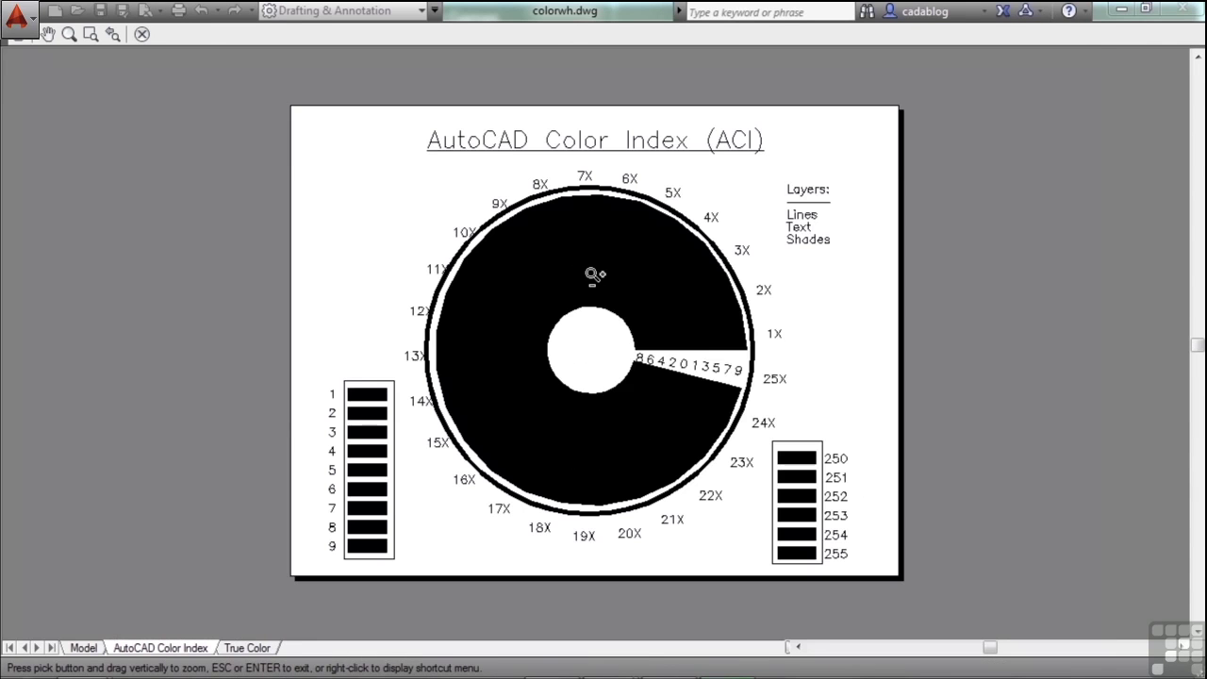
pyautogui.rightClick(591, 274)
pyautogui.click(629, 285)
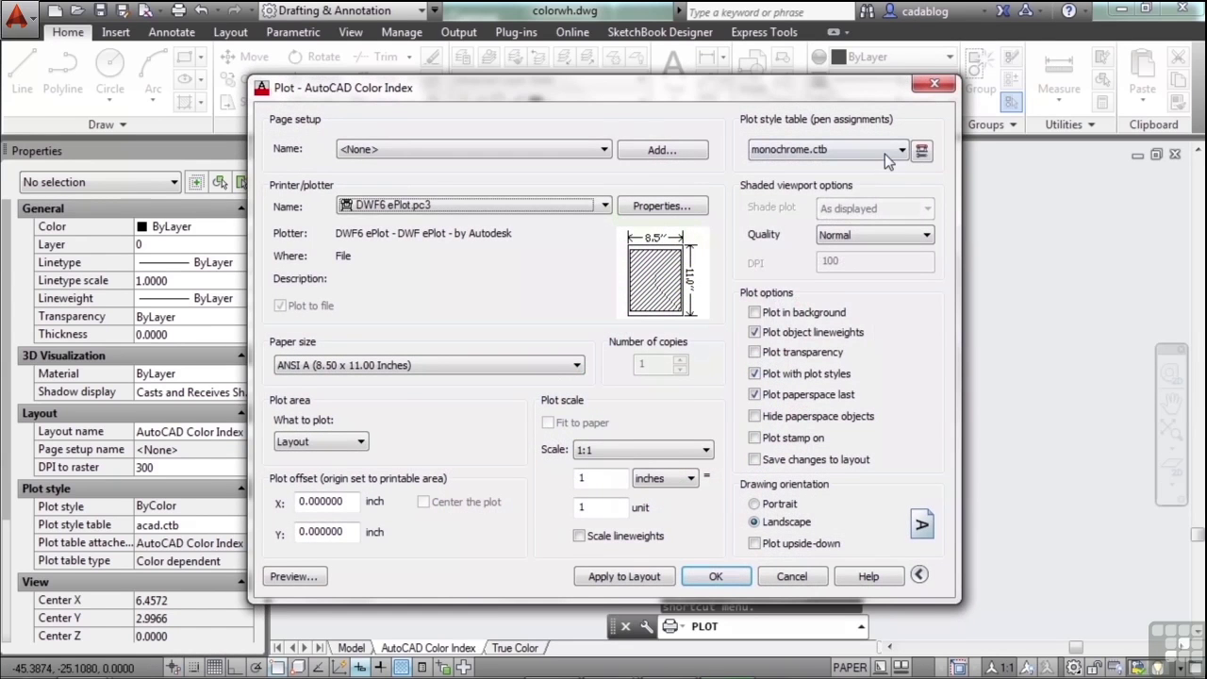
# - Apply Grayscale.ctb and preview the colour wheel rendered in shades of grey
pyautogui.click(885, 153)
pyautogui.click(827, 235)
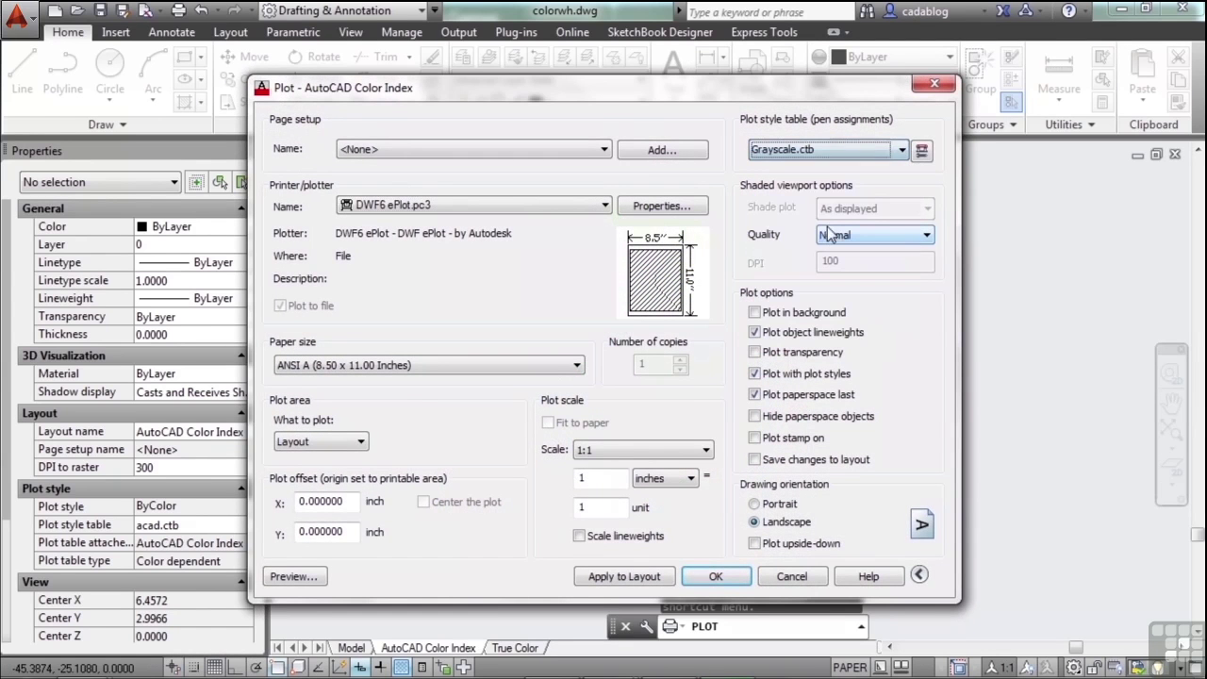
pyautogui.click(293, 577)
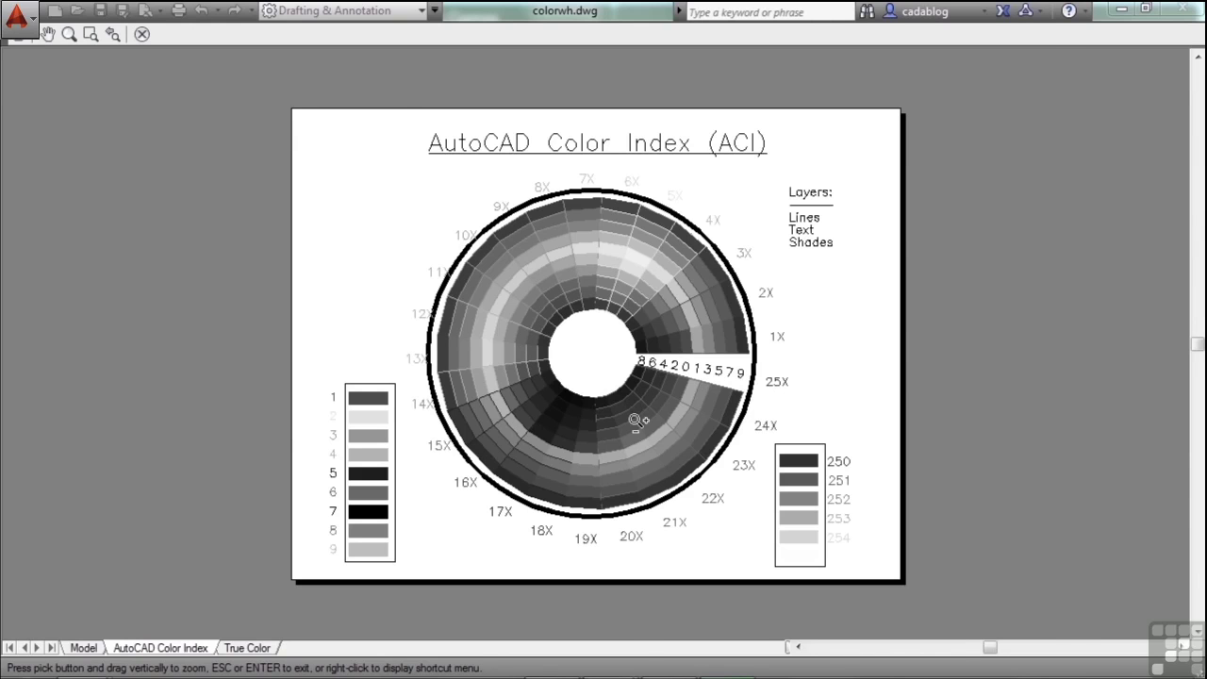
pyautogui.scroll(4, 639, 419)
pyautogui.scroll(2, 640, 419)
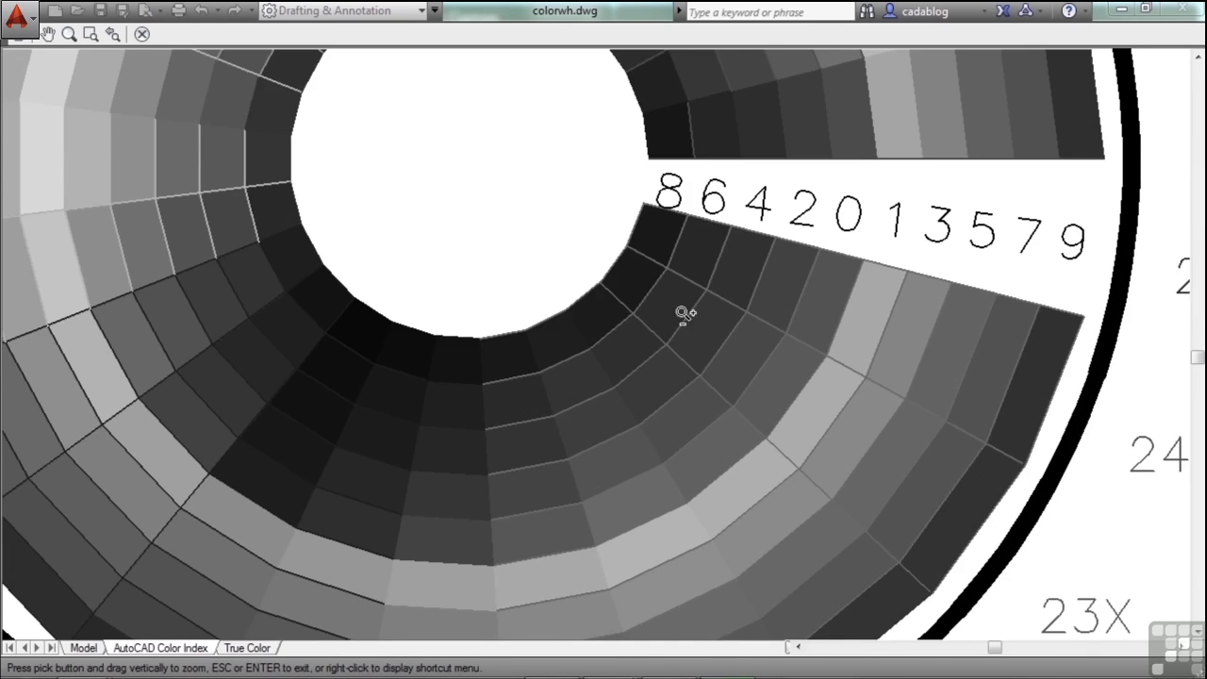
pyautogui.scroll(-4, 577, 324)
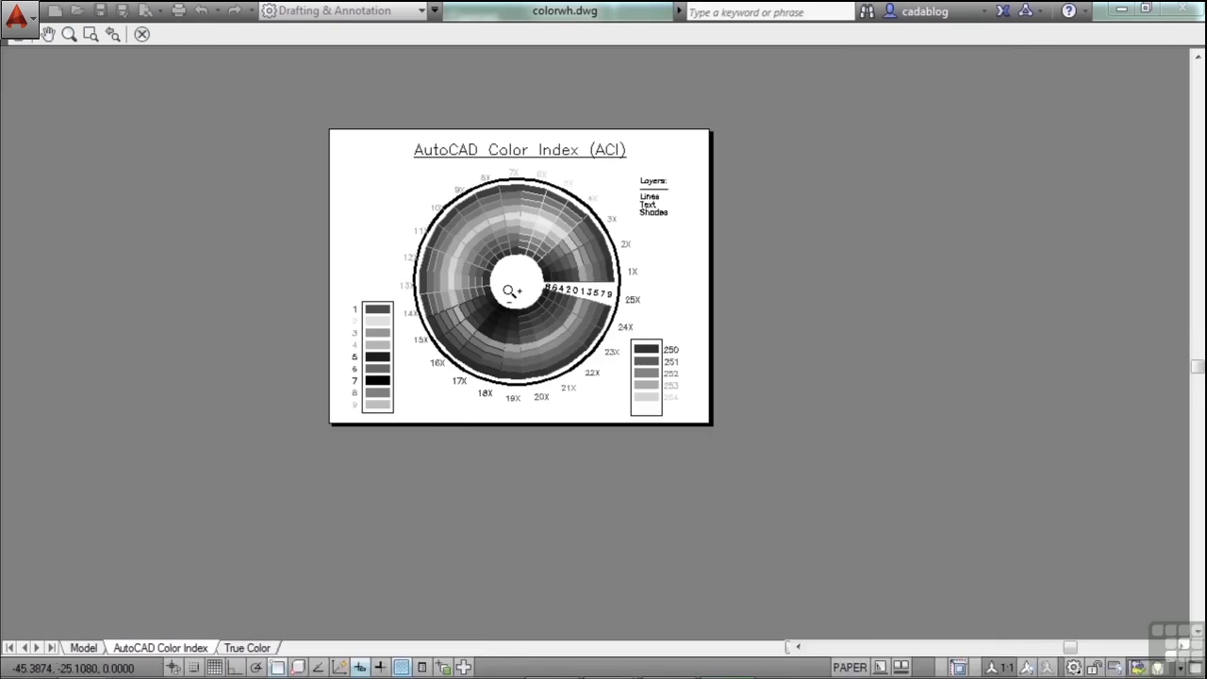
pyautogui.scroll(-4, 521, 288)
pyautogui.rightClick(574, 286)
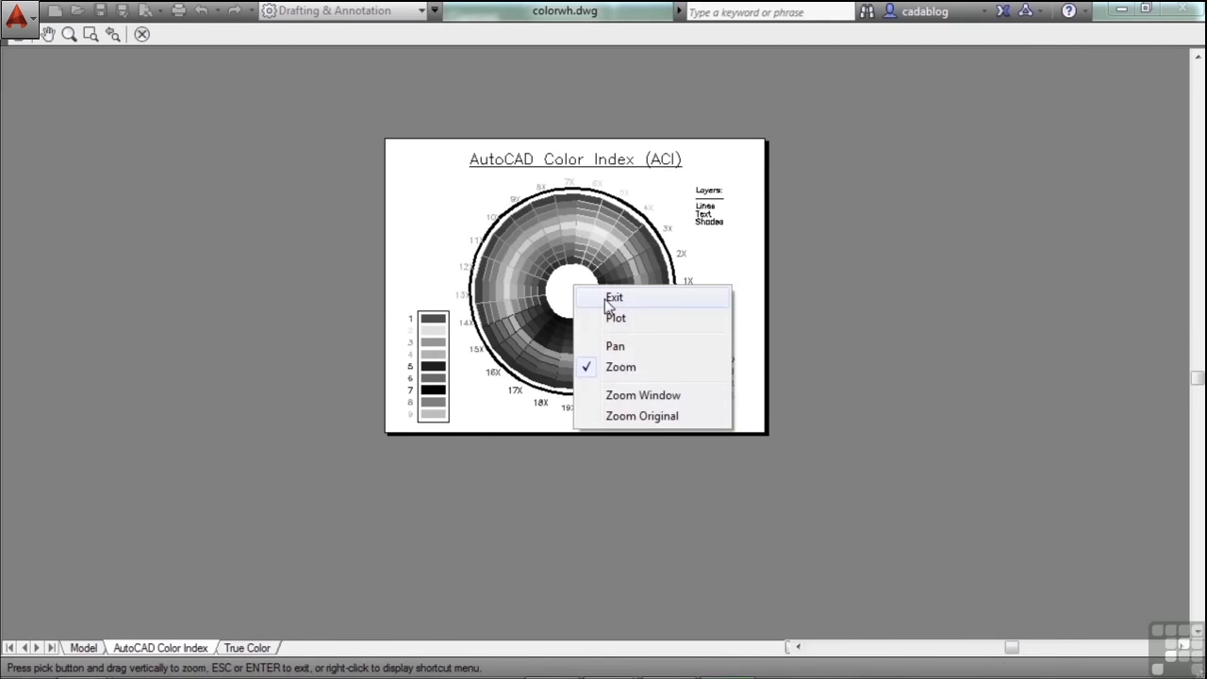
pyautogui.click(609, 296)
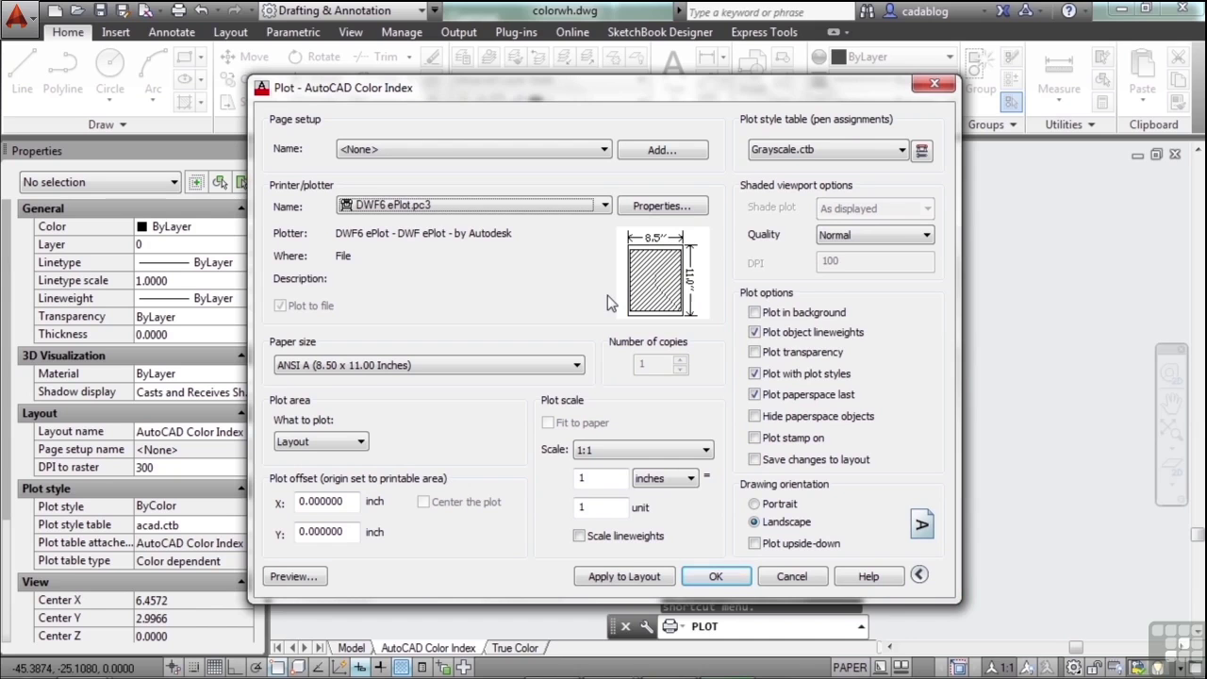
# - Set the plot style table back to acad.ctb and accept the plot settings
pyautogui.click(901, 152)
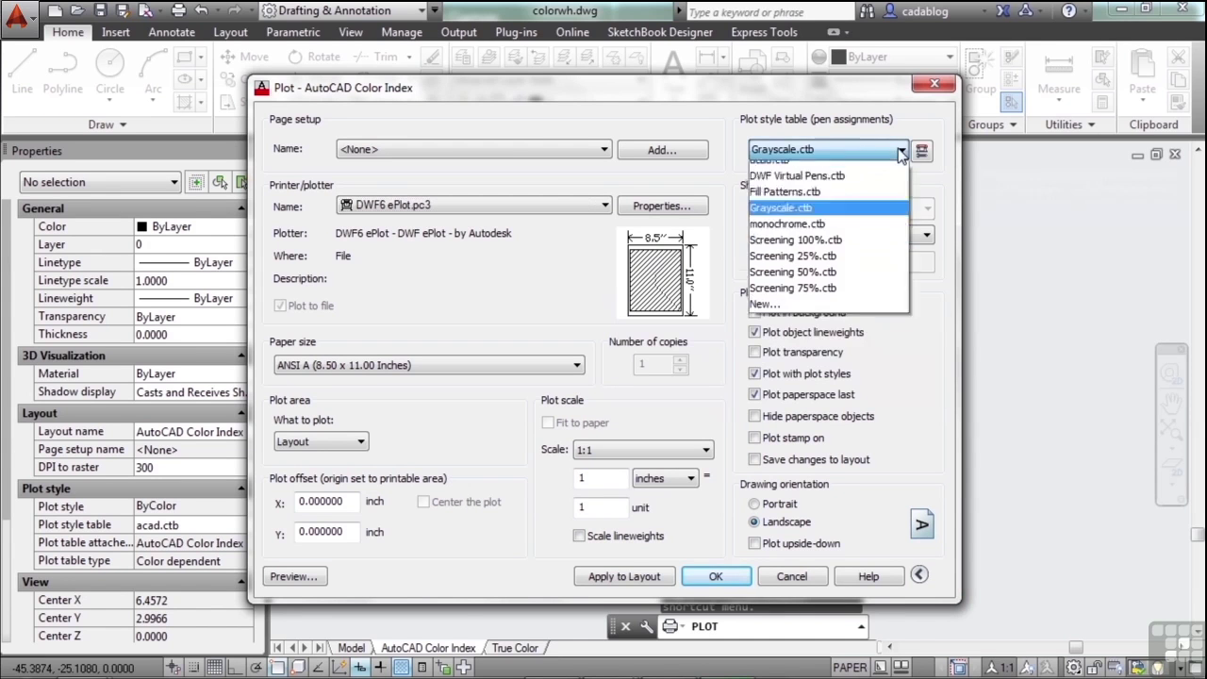
pyautogui.scroll(1, 841, 217)
pyautogui.click(842, 187)
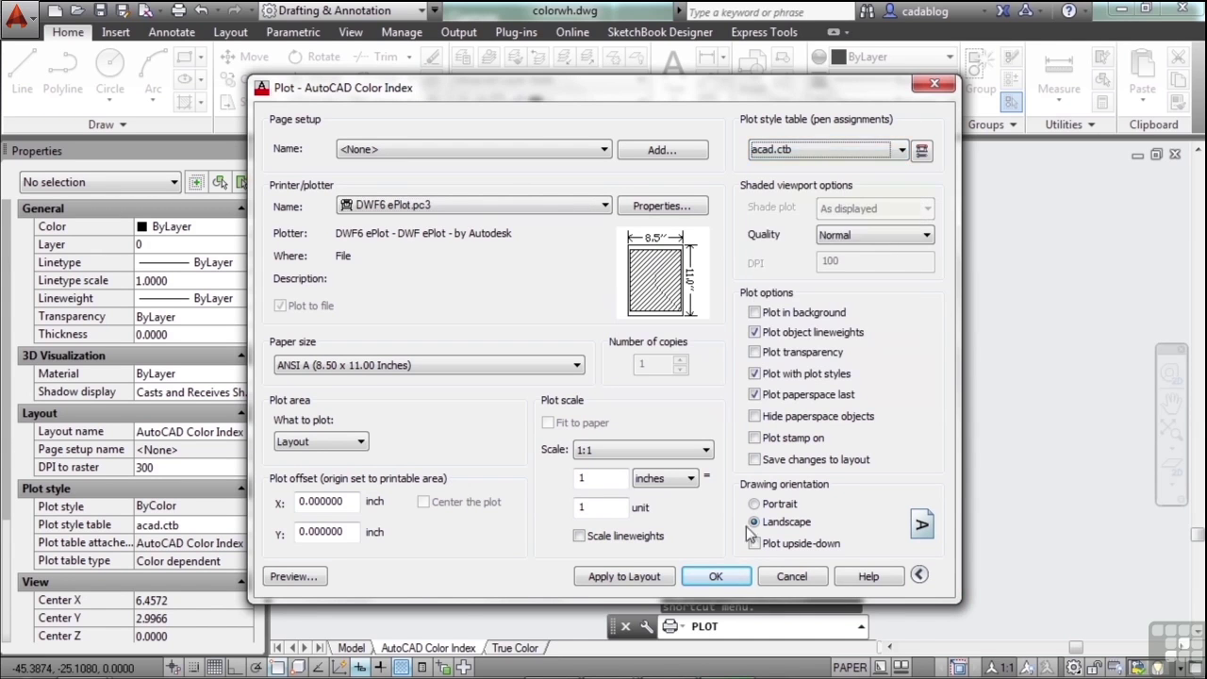
pyautogui.click(717, 577)
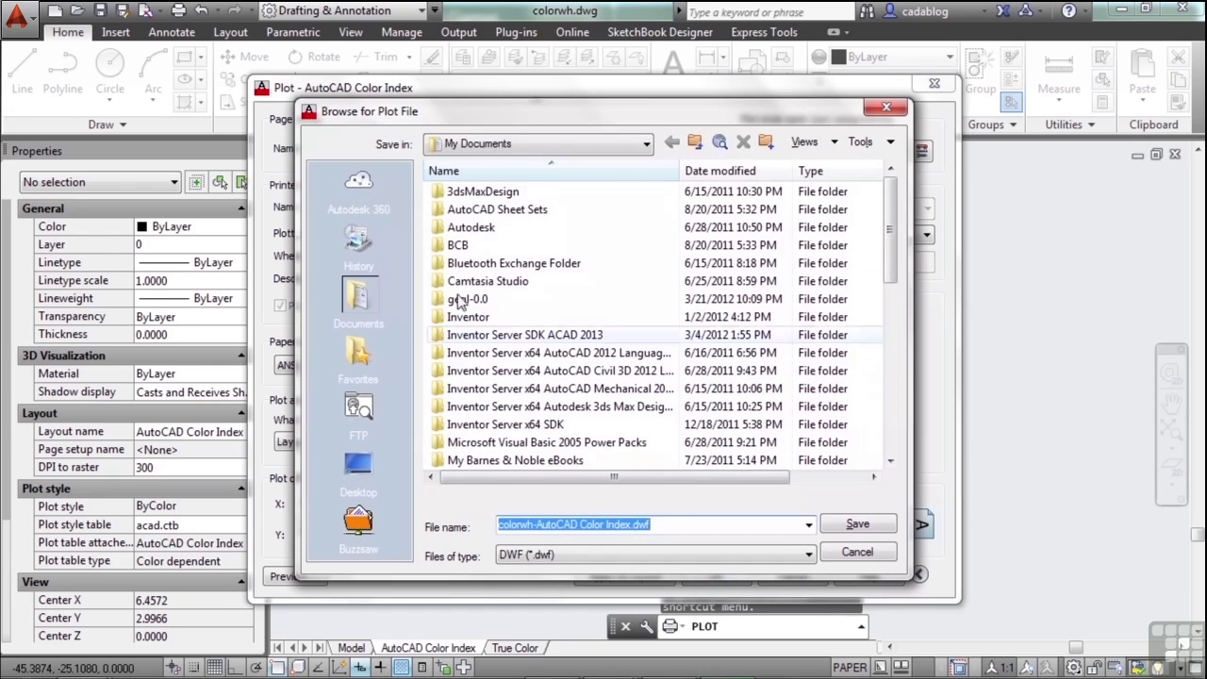
# - Save colorwh-AutoCAD Color Index.dwf to the Autodesk 360 folder to complete the plot
pyautogui.click(368, 193)
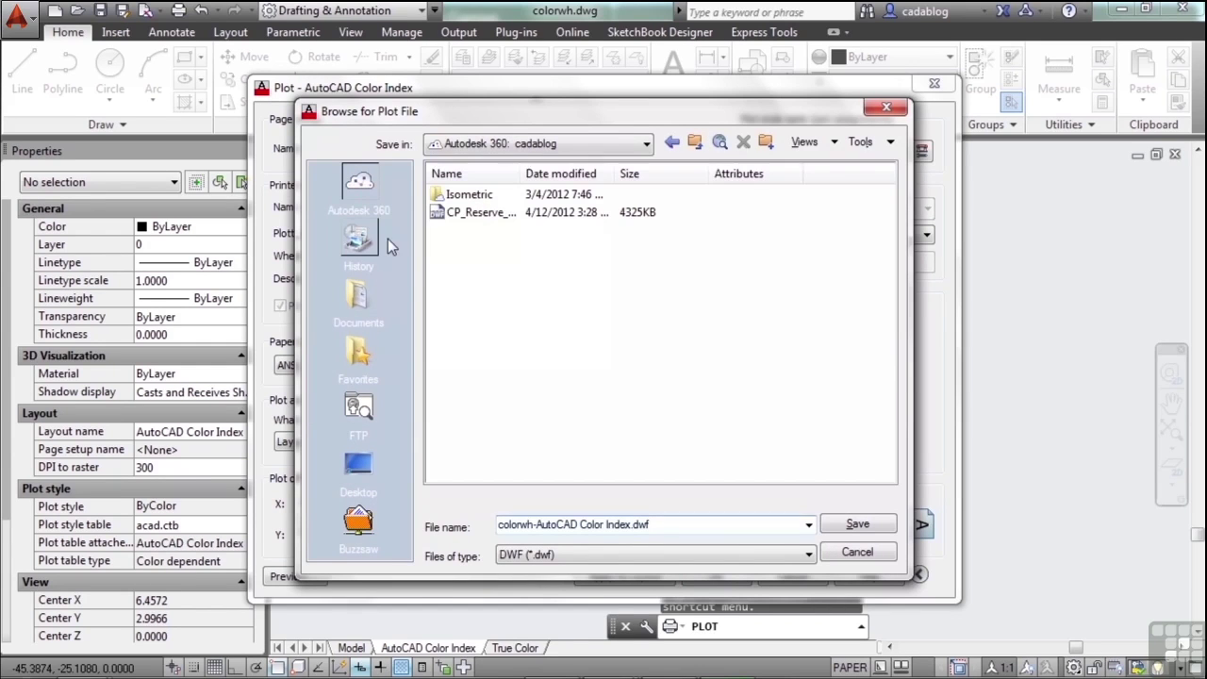
pyautogui.click(717, 528)
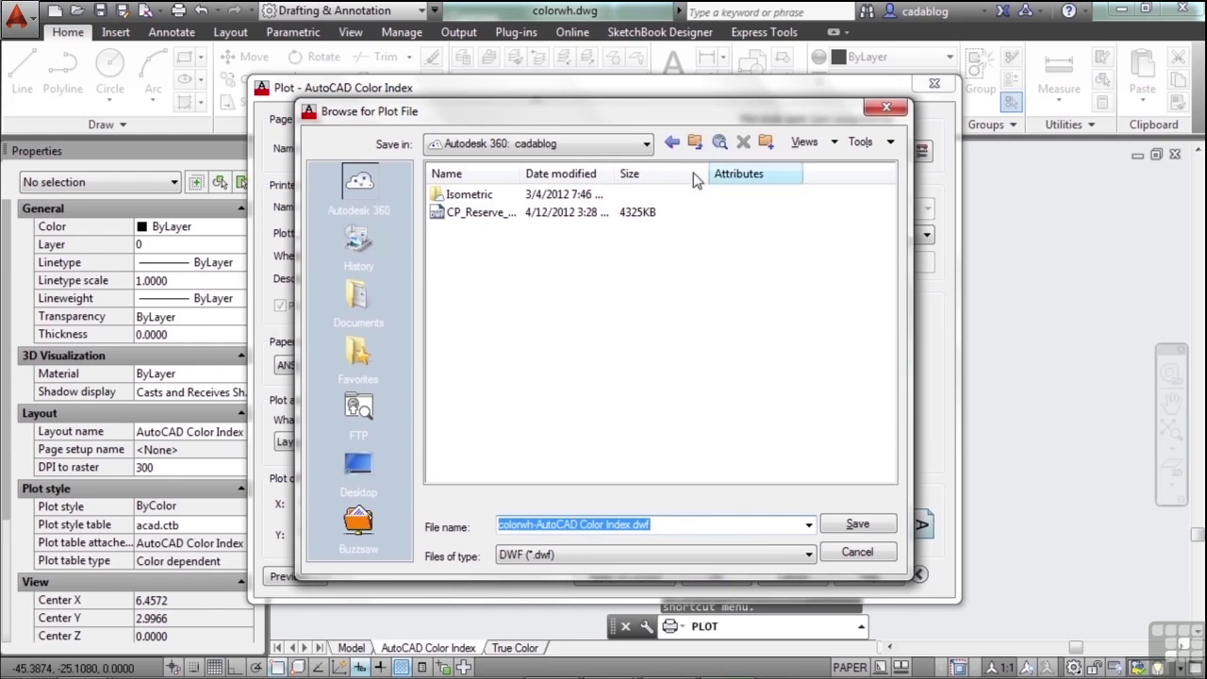
pyautogui.click(743, 524)
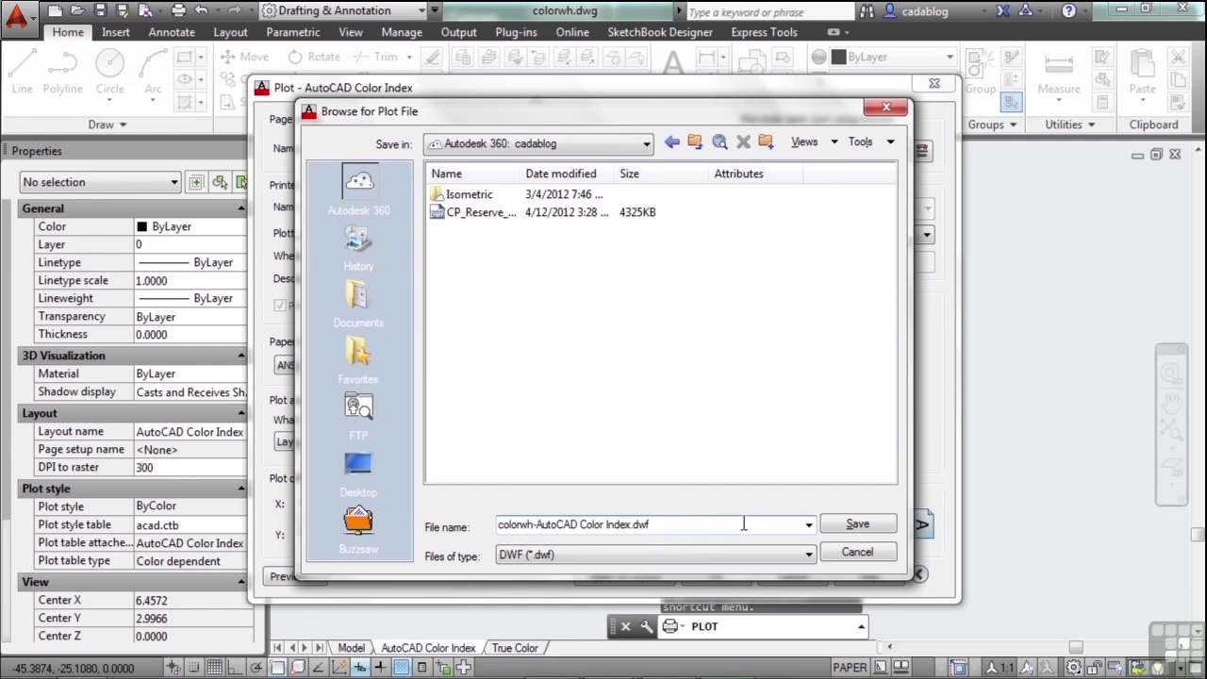
pyautogui.click(856, 525)
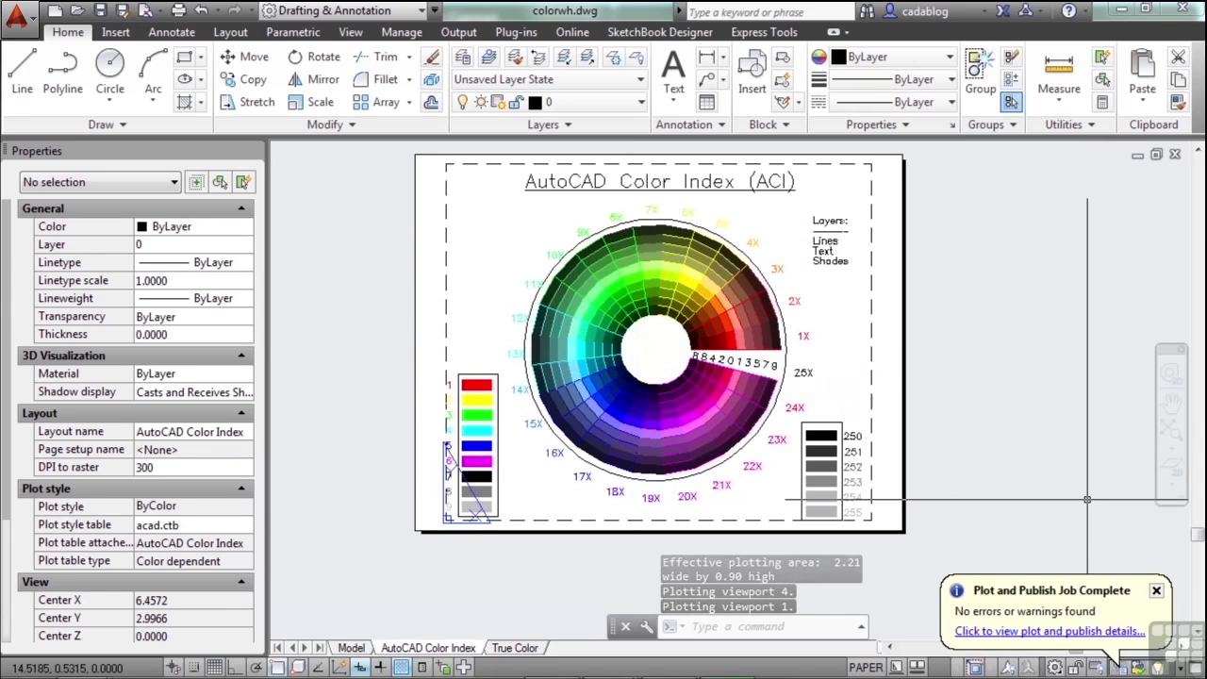
# - Dismiss the plot-complete notice and reopen the Plot dialog with DWF6 ePlot.pc3 as plotter
pyautogui.click(1157, 590)
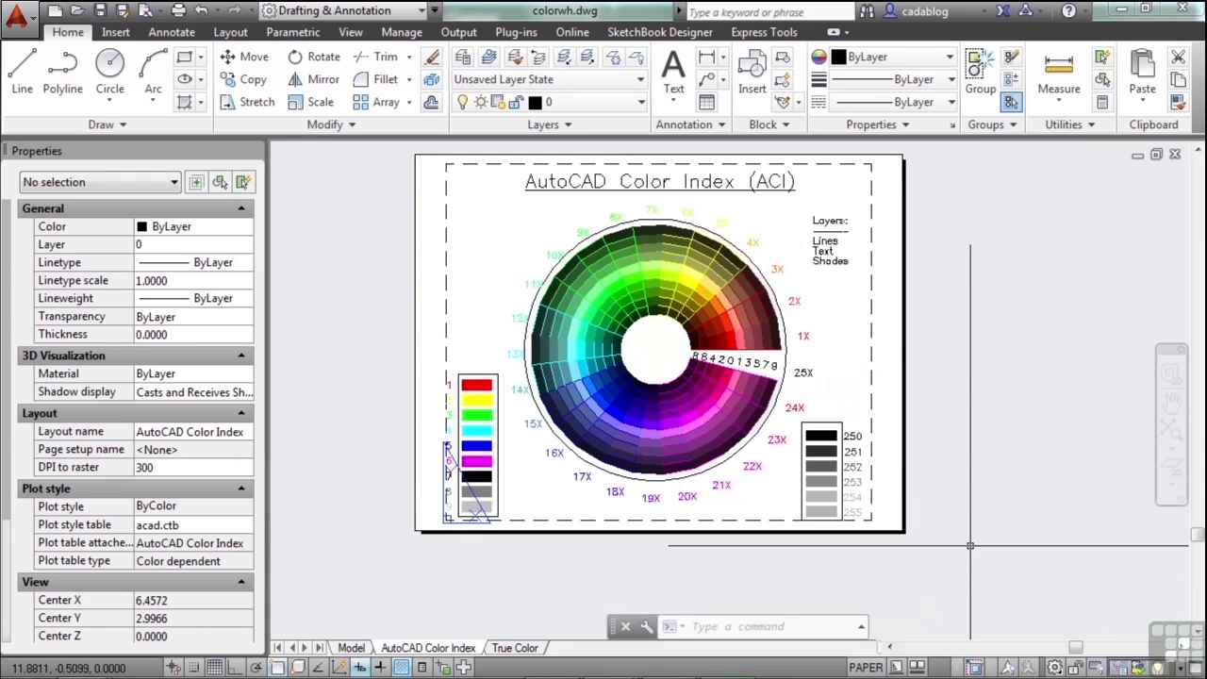
pyautogui.write('plot')
pyautogui.press('Return')
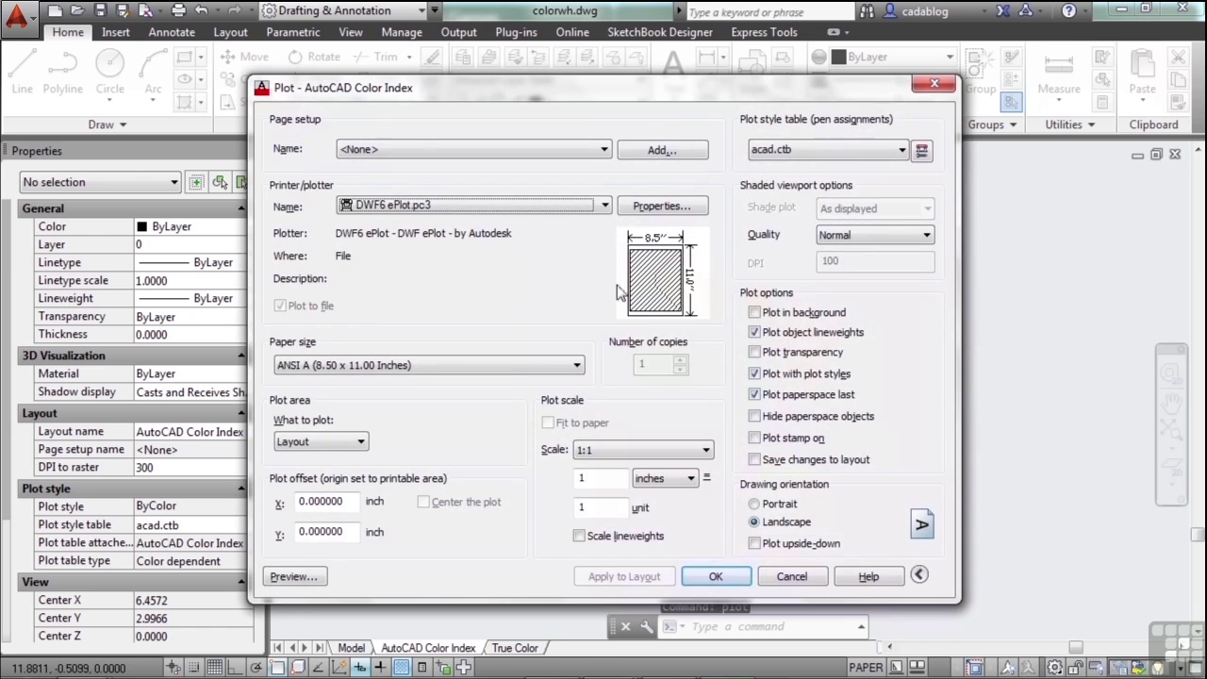
pyautogui.click(605, 213)
pyautogui.click(571, 217)
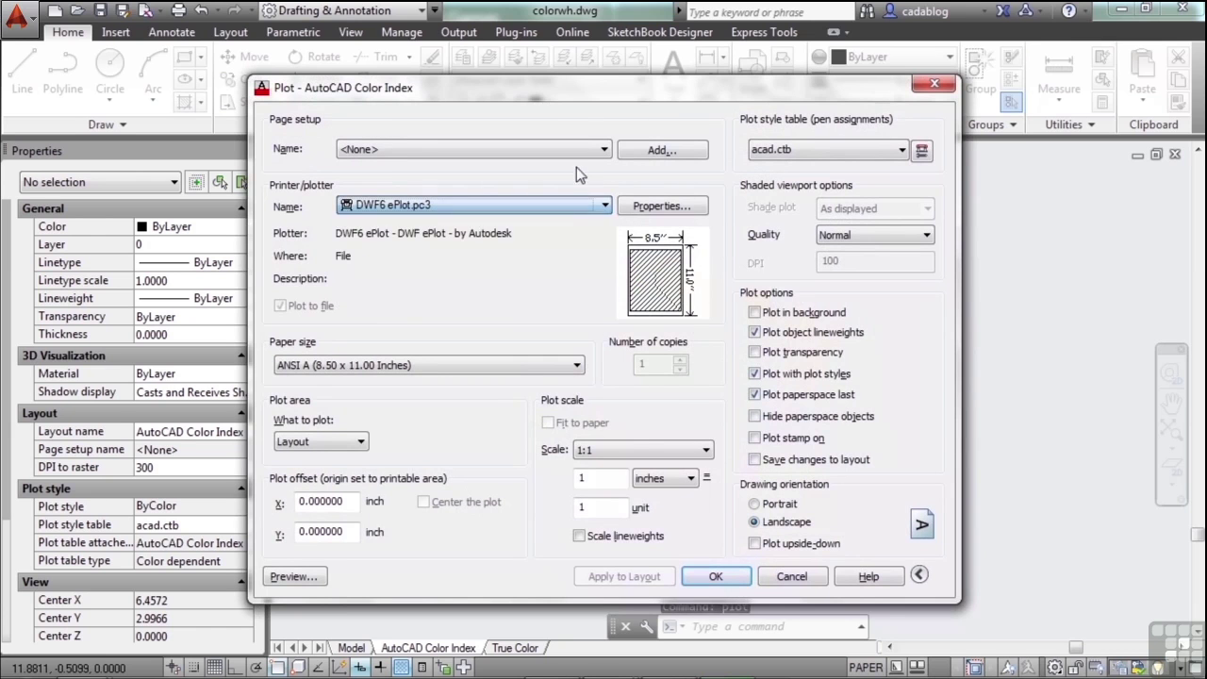